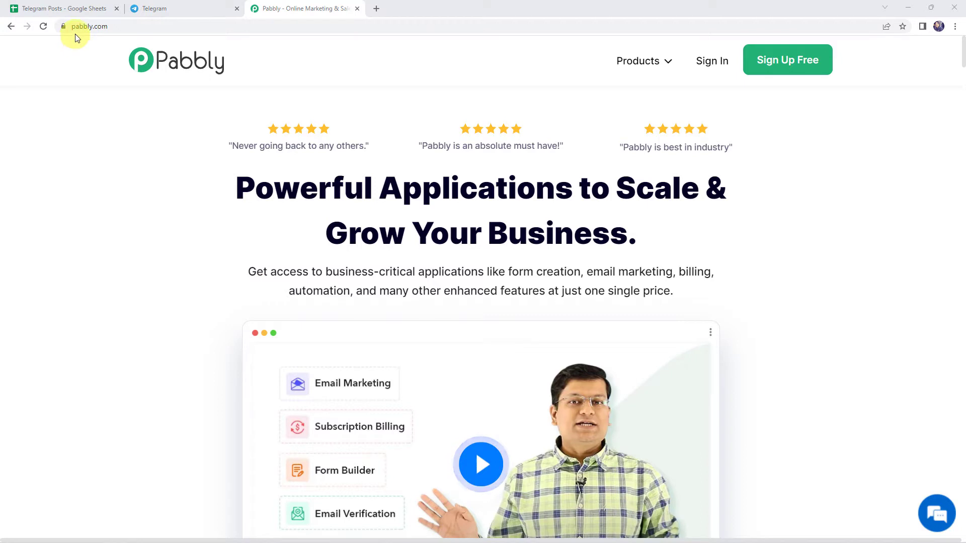
# Sign in to the Pabbly account and launch Pabbly Connect from the apps list.
pyautogui.click(111, 28)
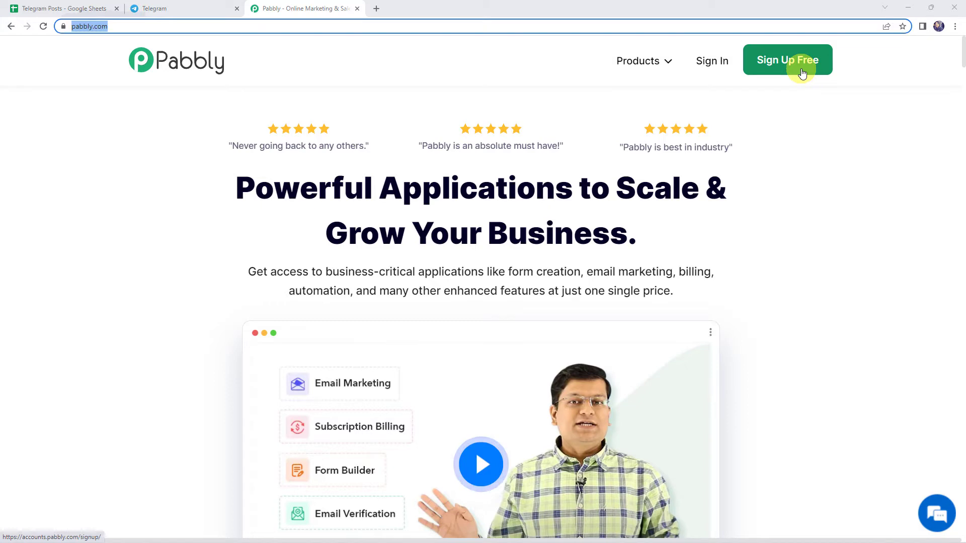
pyautogui.click(704, 61)
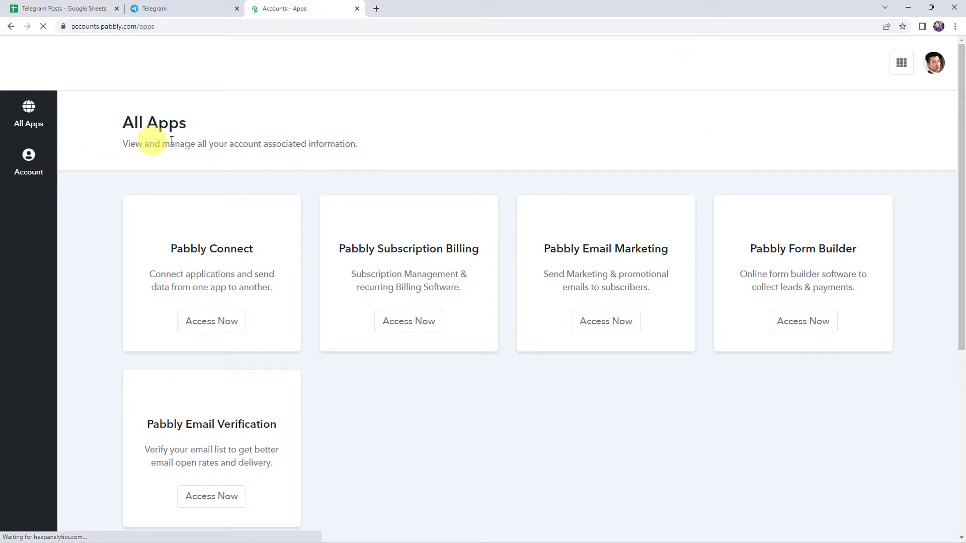
pyautogui.click(220, 336)
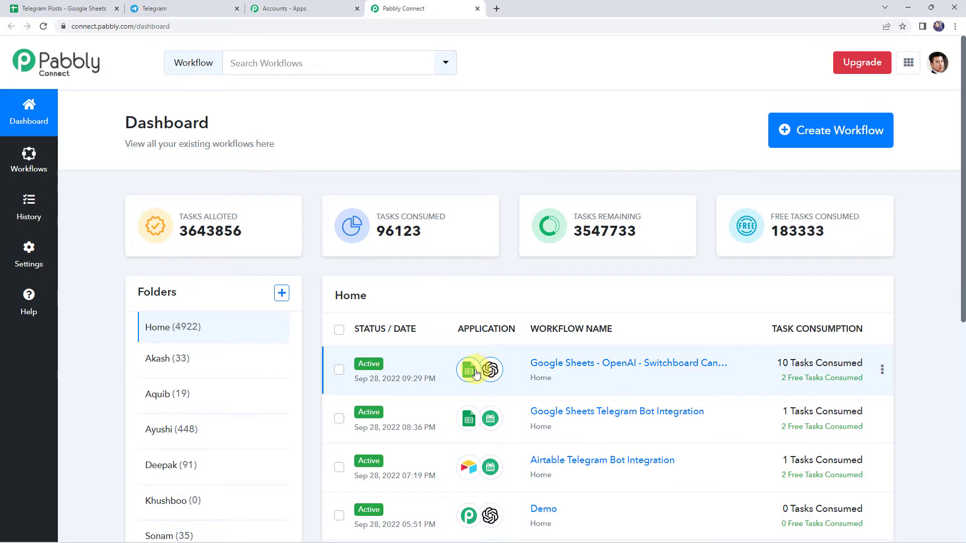
pyautogui.scroll(-4, 473, 371)
pyautogui.scroll(4, 470, 366)
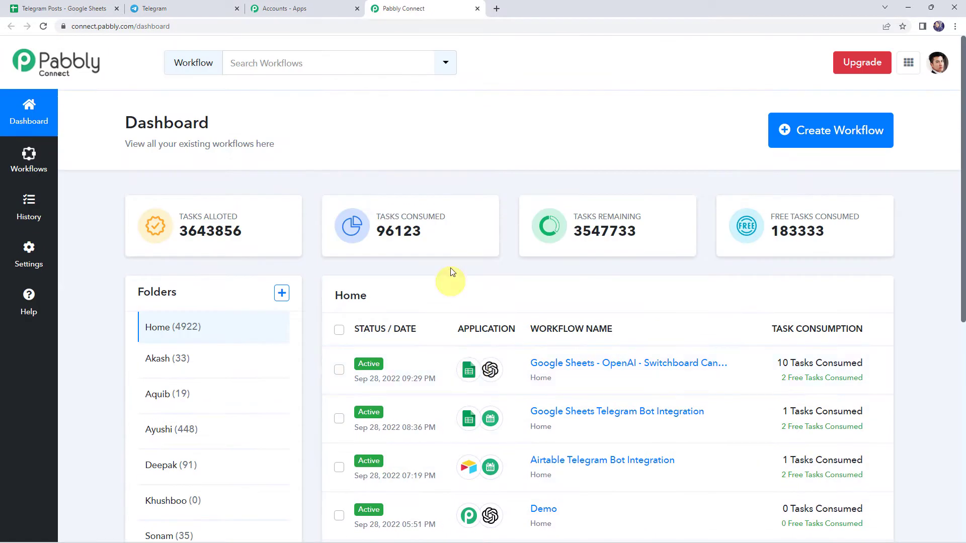
# Create a new workflow named 'Send Videos to Telegram Channel from Google Sheets'.
pyautogui.click(819, 138)
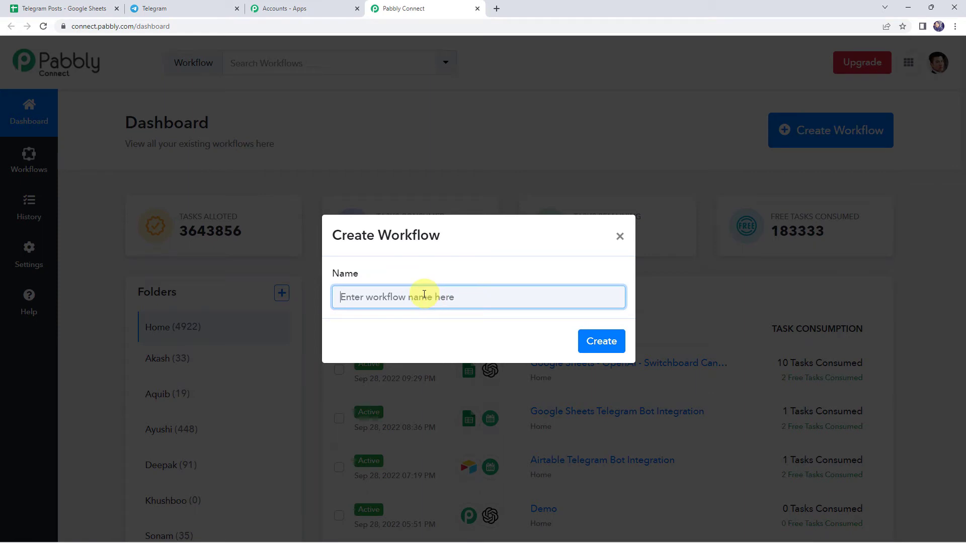
pyautogui.write('Send Videos to Telegram Channel from Google Sheets')
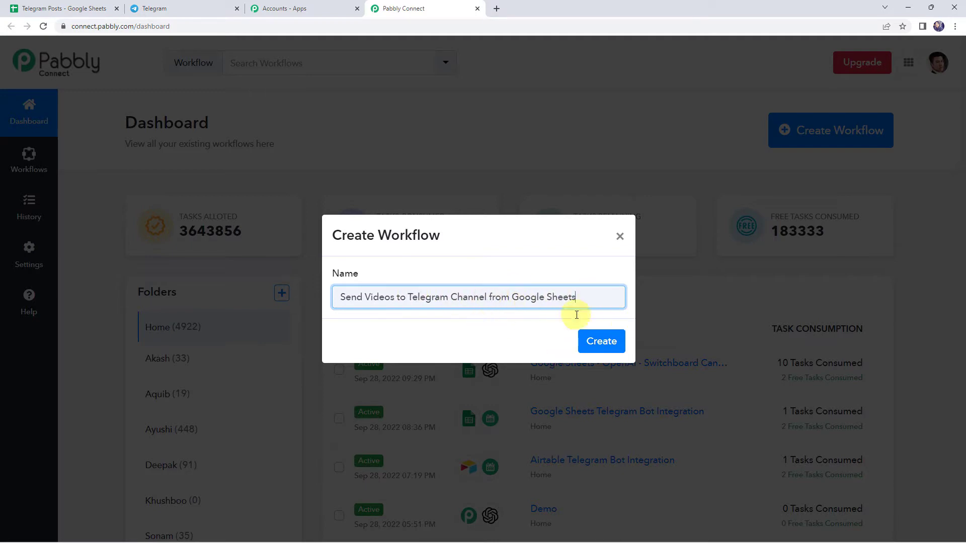
pyautogui.click(602, 341)
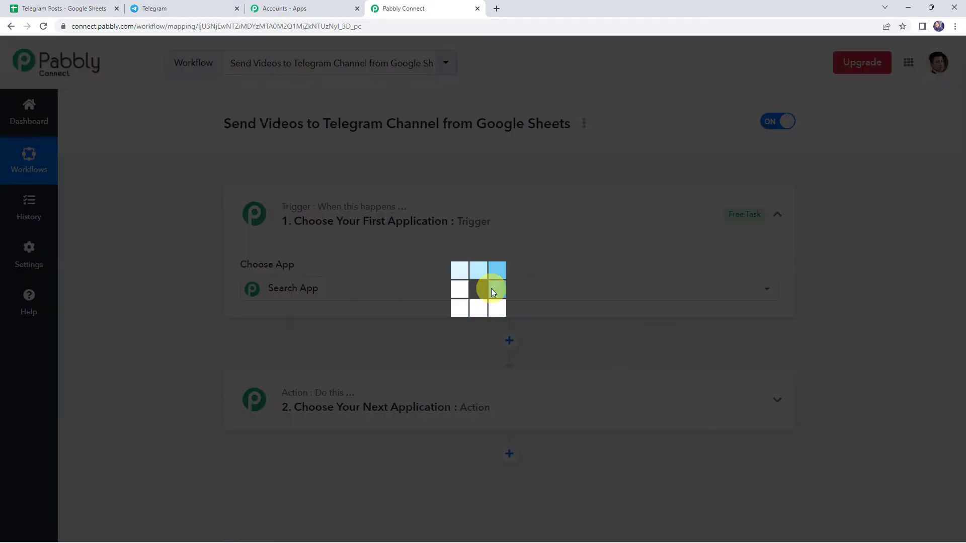
# Search 'sheet', pick Google Sheets as the trigger app, and list its trigger events.
pyautogui.click(491, 288)
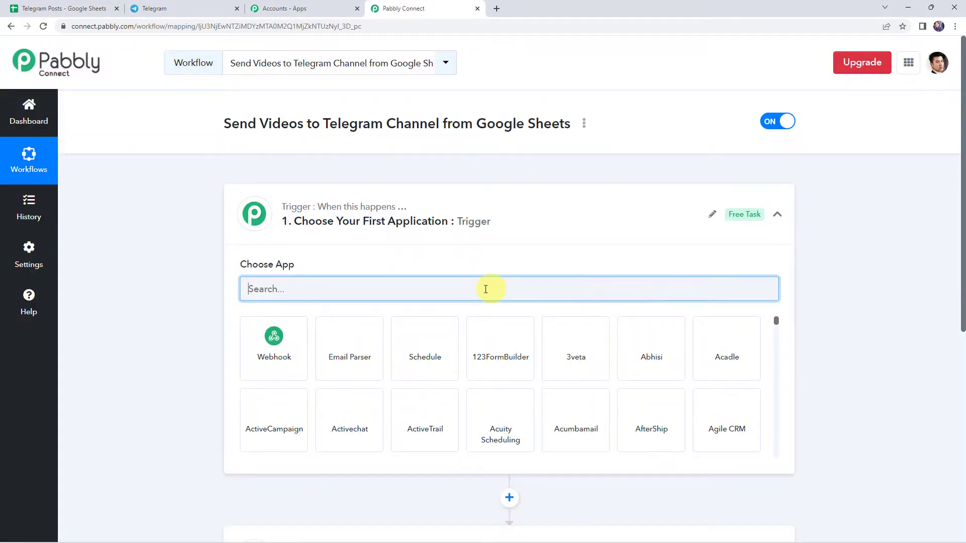
pyautogui.click(487, 223)
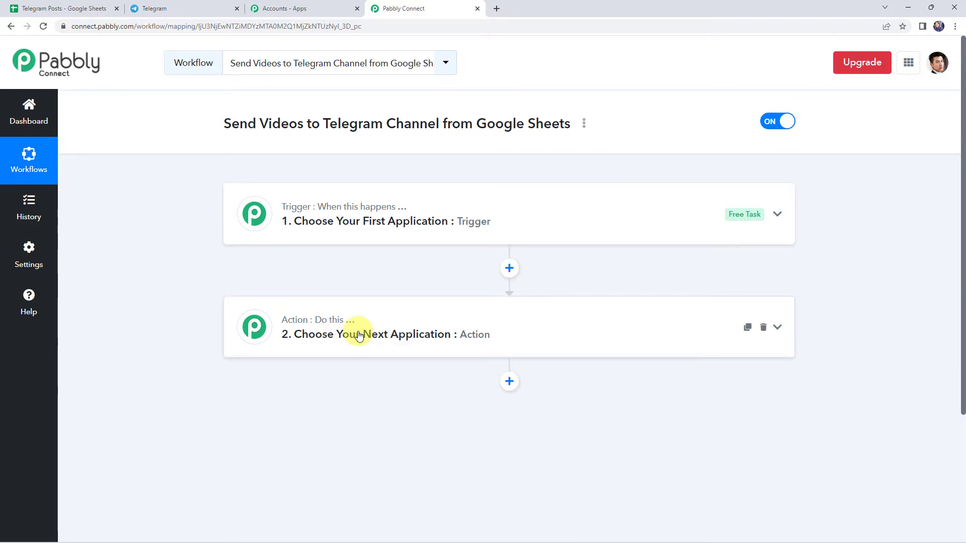
pyautogui.click(501, 220)
pyautogui.click(405, 290)
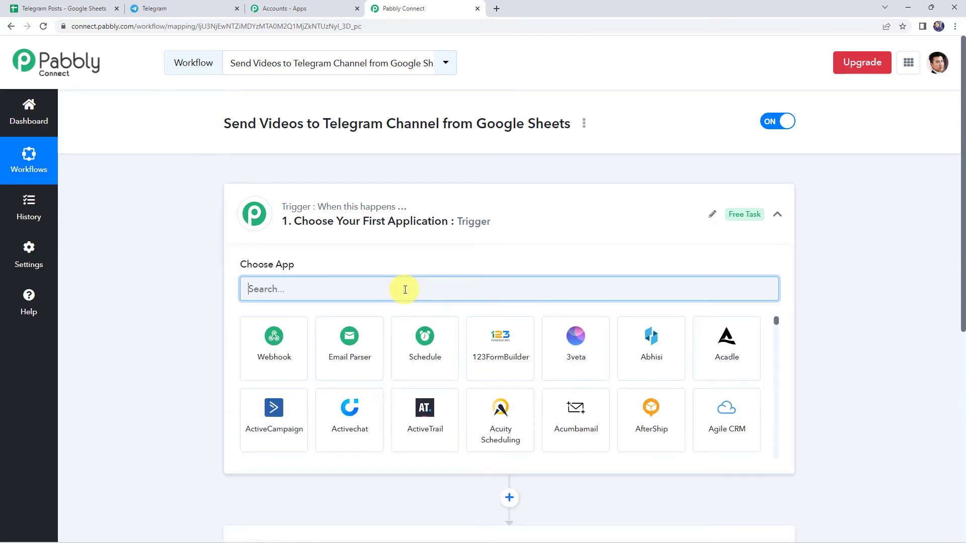
pyautogui.write('sheet')
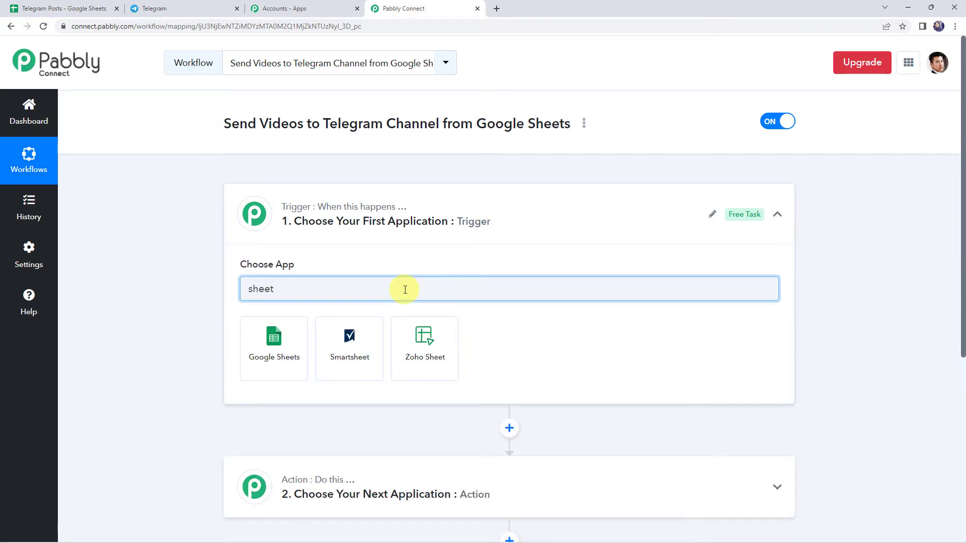
pyautogui.click(258, 352)
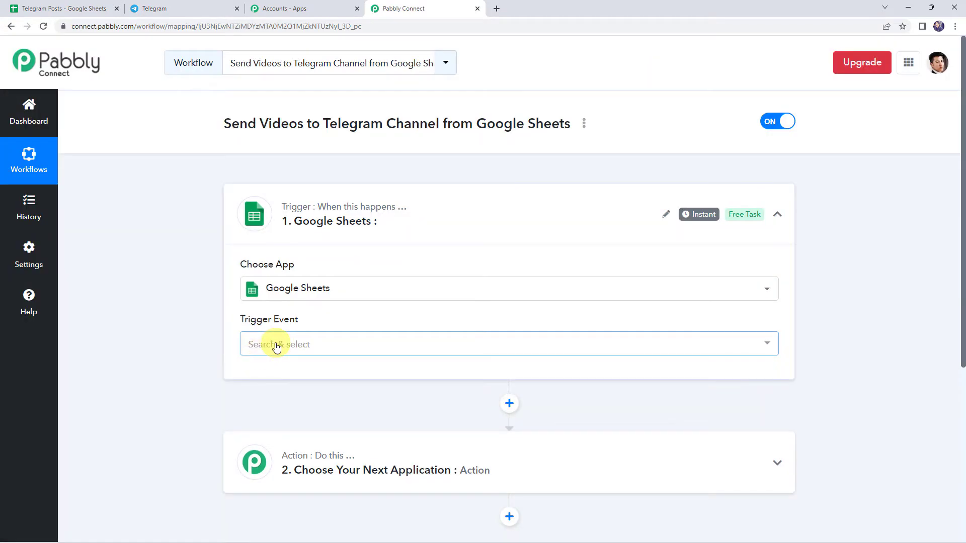
pyautogui.click(274, 344)
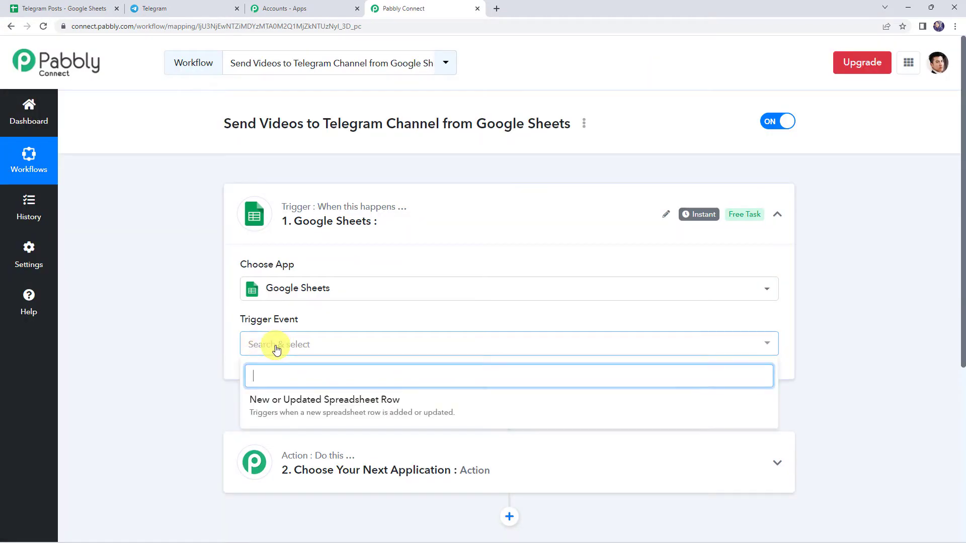
# Set the trigger to New or Updated Spreadsheet Row, copy its webhook URL, and return to Telegram Posts.
pyautogui.click(391, 411)
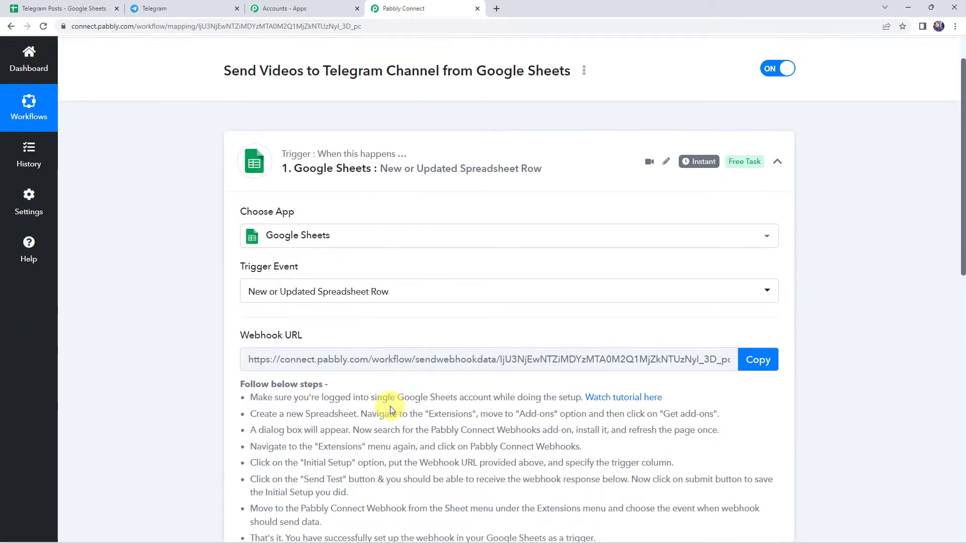
pyautogui.scroll(-2, 291, 259)
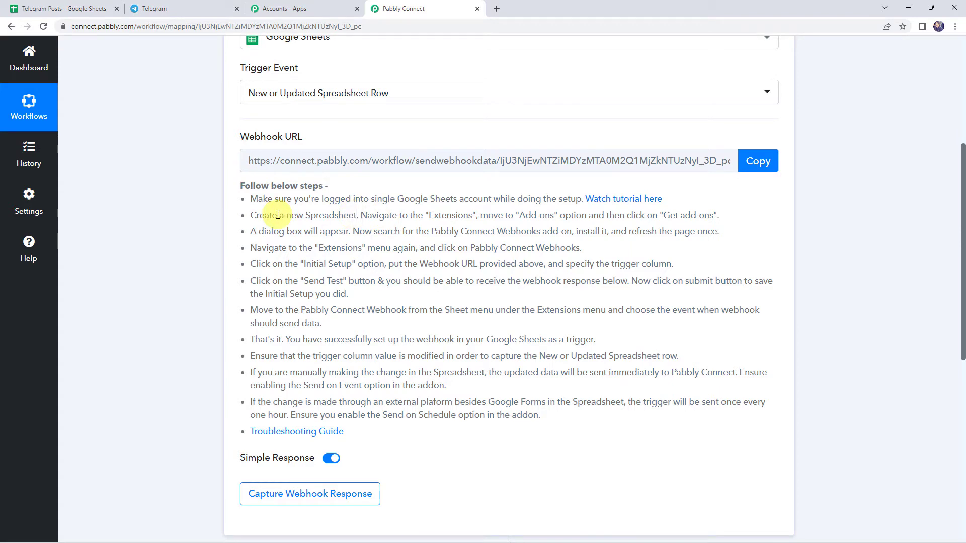
pyautogui.click(752, 168)
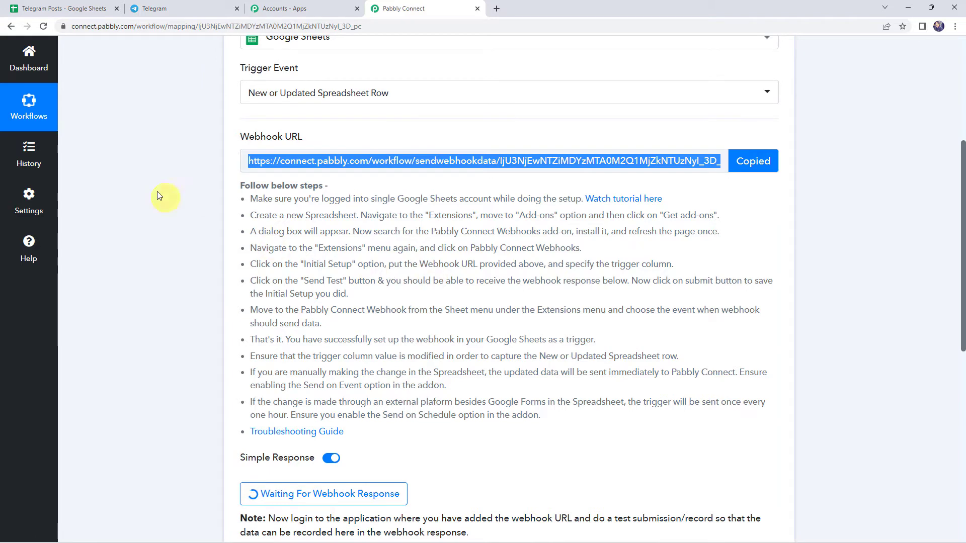
pyautogui.click(58, 9)
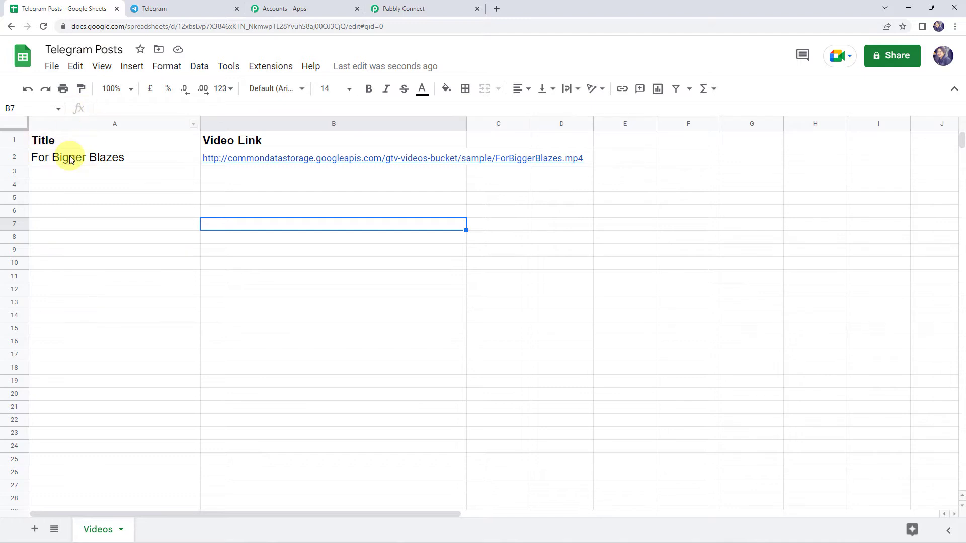
pyautogui.moveTo(247, 166)
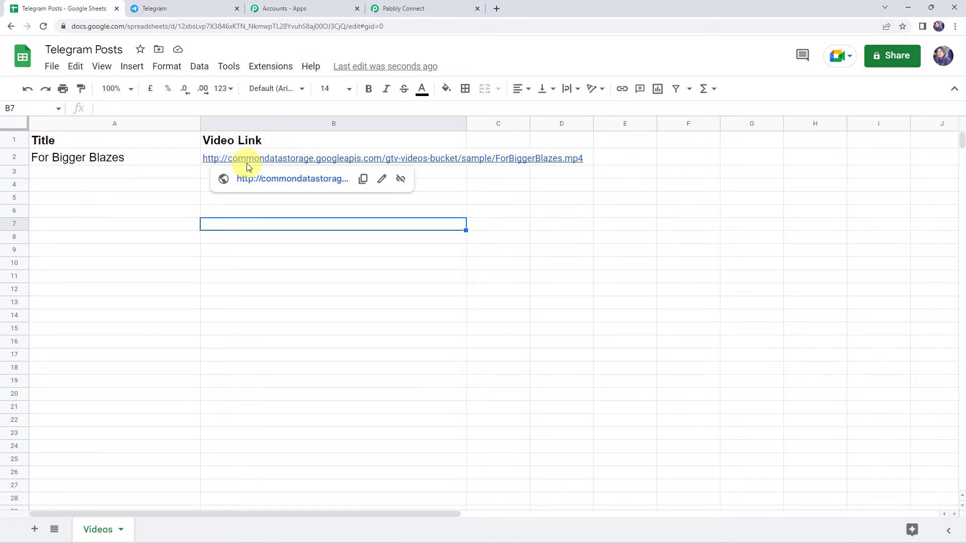
pyautogui.click(171, 197)
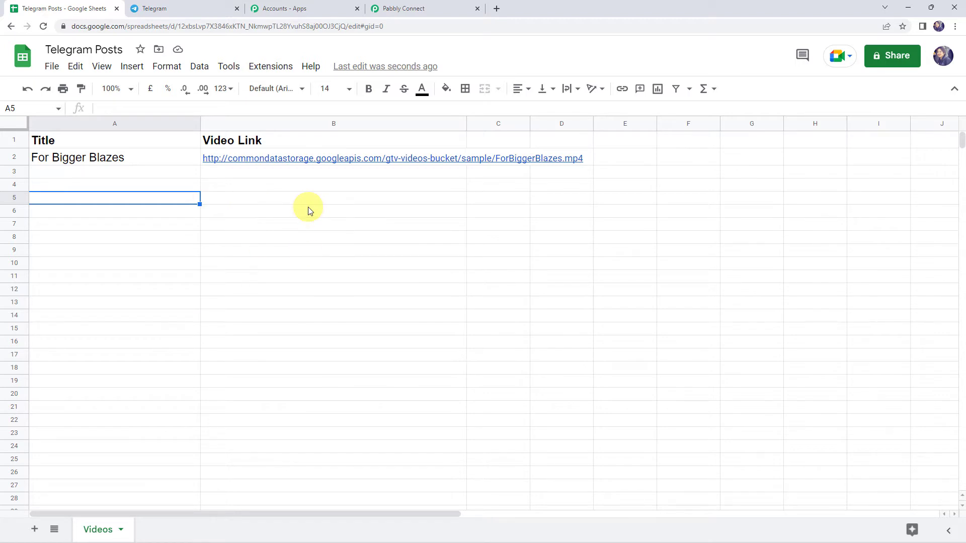
pyautogui.click(276, 76)
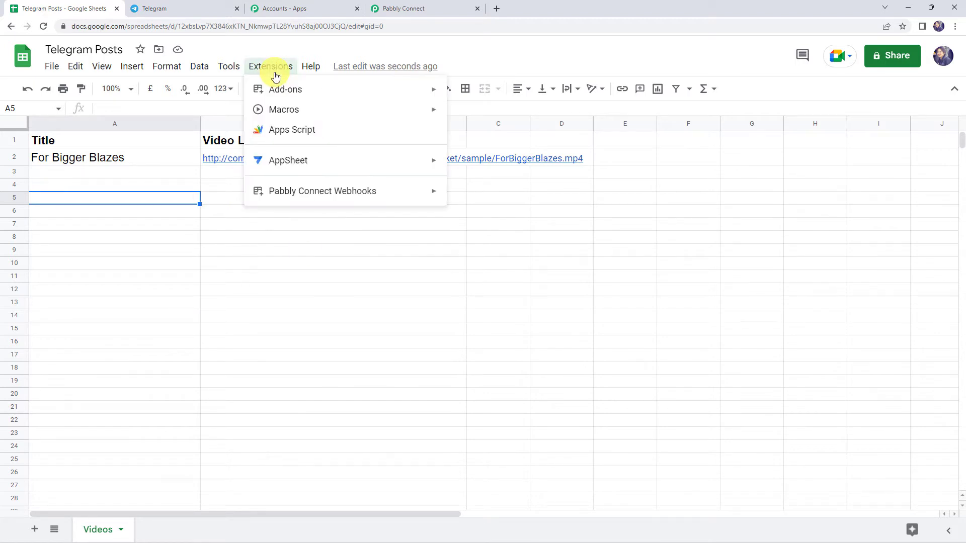
pyautogui.moveTo(274, 89)
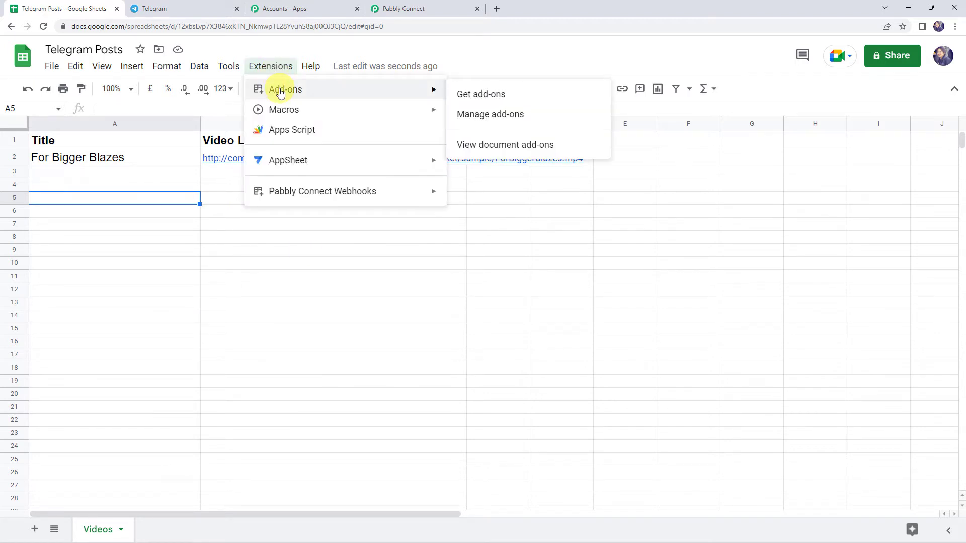
pyautogui.click(473, 95)
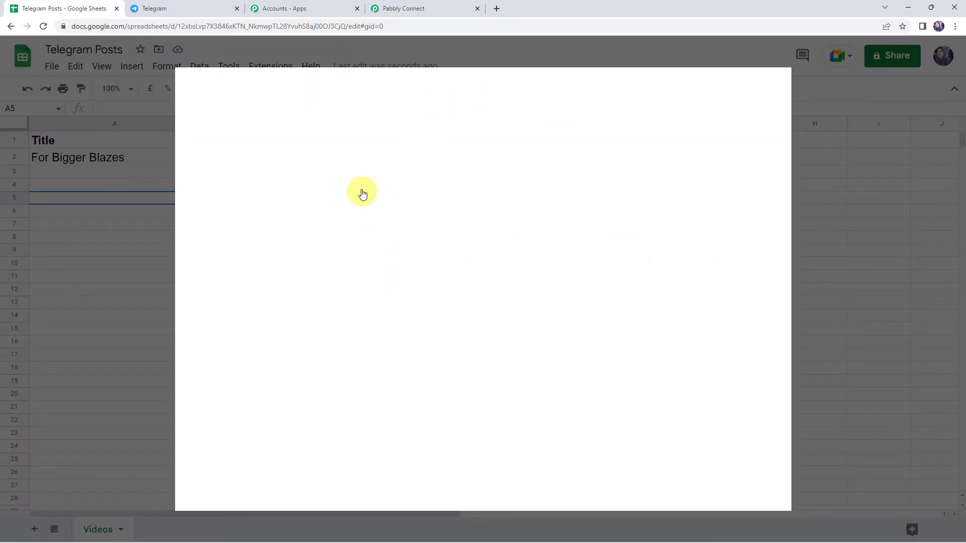
pyautogui.click(489, 84)
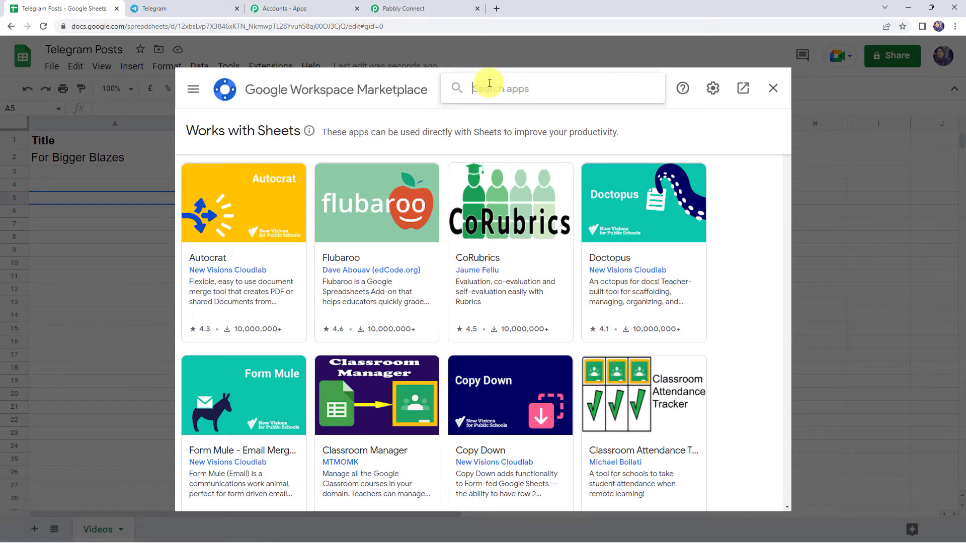
pyautogui.write('pabb')
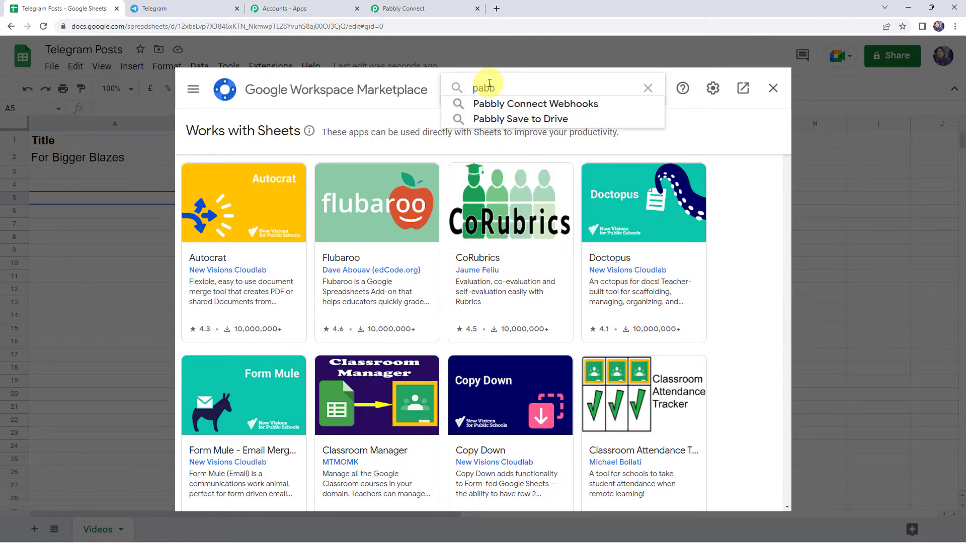
pyautogui.click(491, 103)
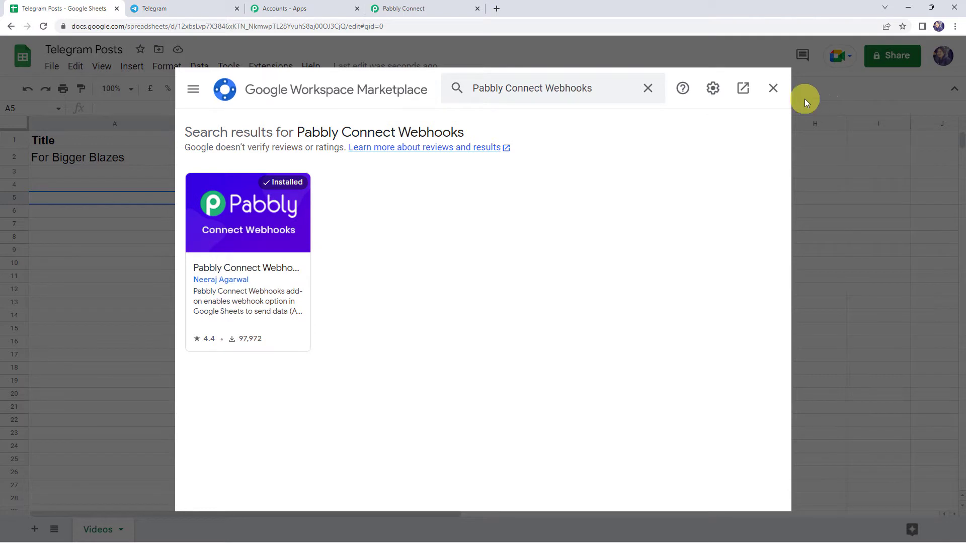
pyautogui.click(774, 89)
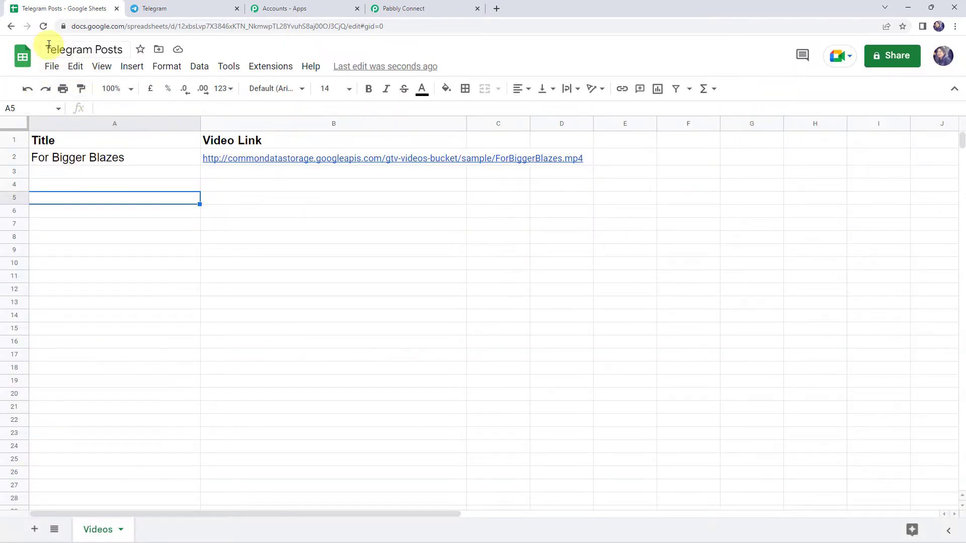
# Reload the spreadsheet and open the Pabbly Connect Webhooks Initial Setup form.
pyautogui.click(45, 26)
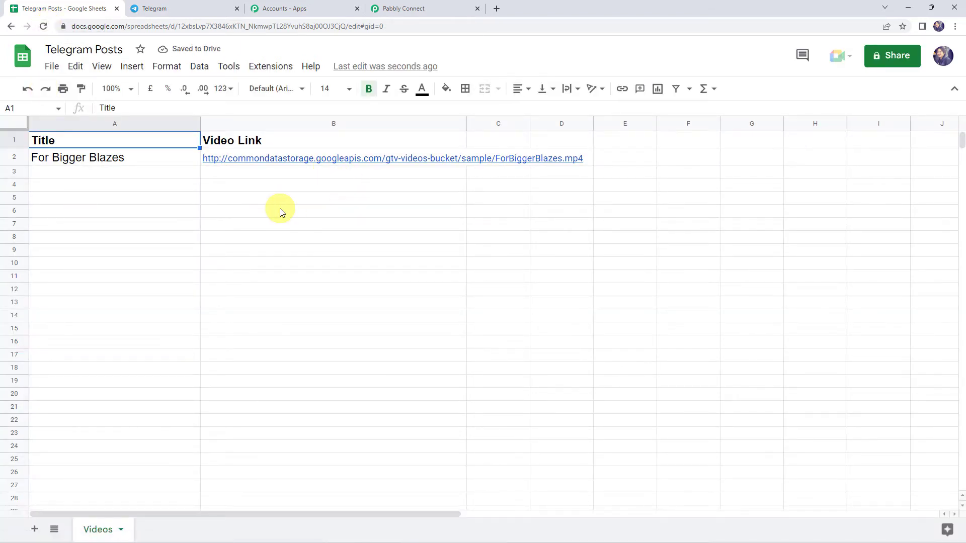
pyautogui.click(275, 68)
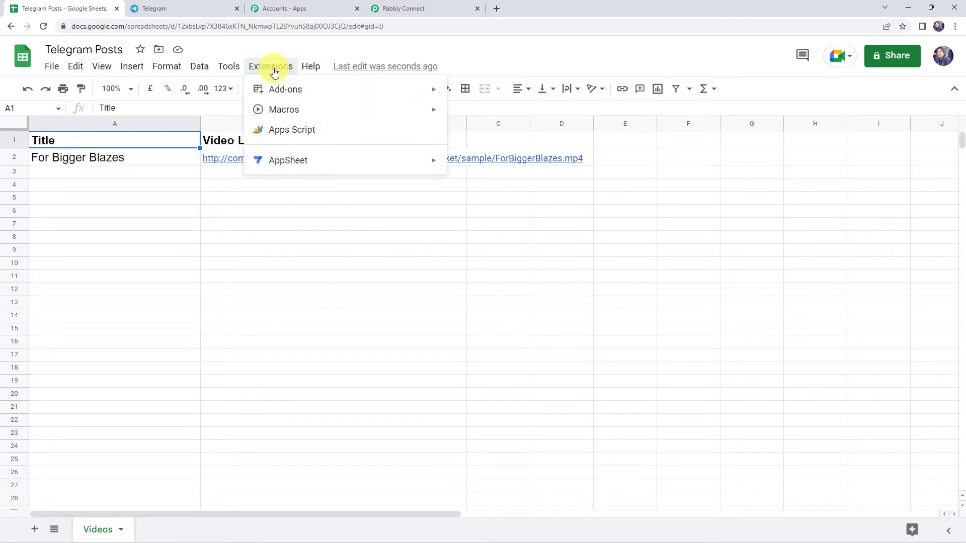
pyautogui.moveTo(306, 196)
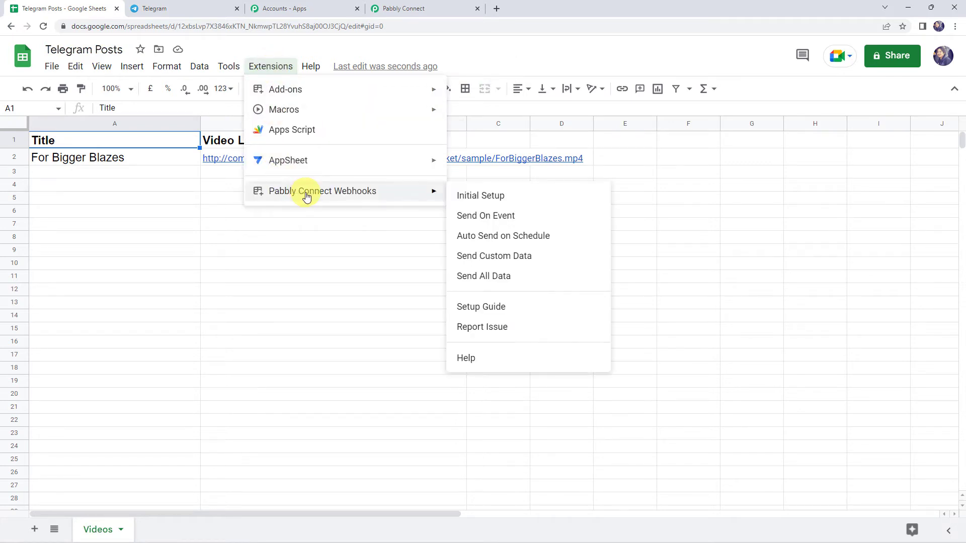
pyautogui.click(486, 200)
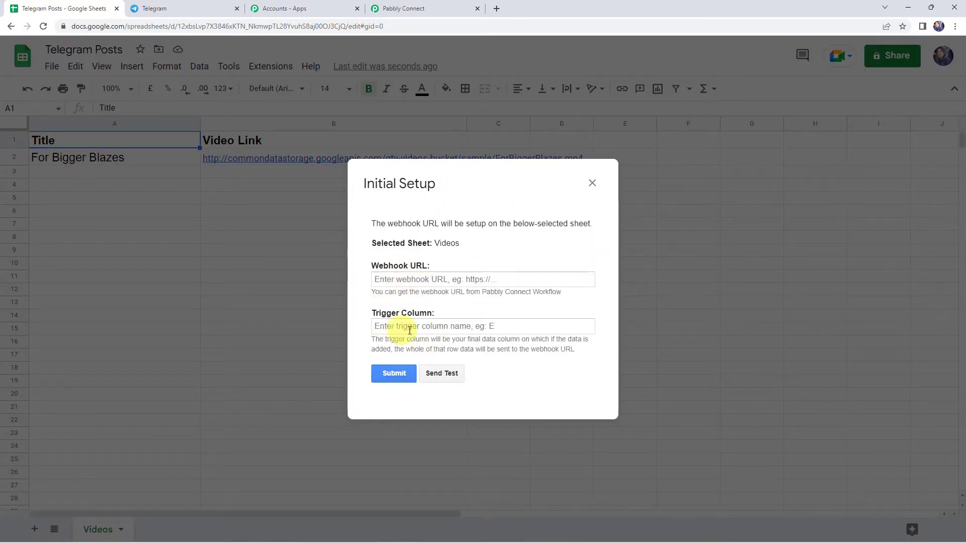
# Paste the copied webhook URL and set the trigger column to B.
pyautogui.click(410, 280)
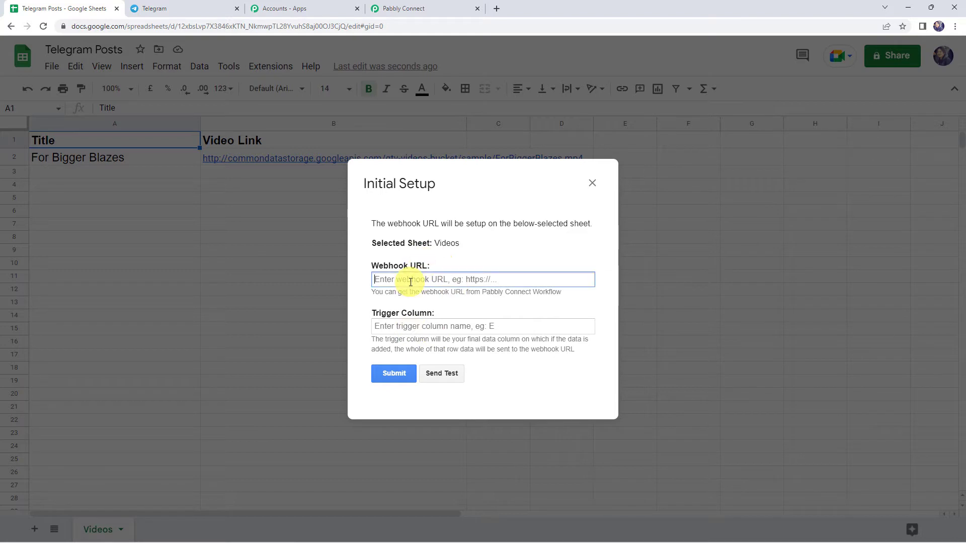
pyautogui.rightClick(410, 280)
pyautogui.click(435, 364)
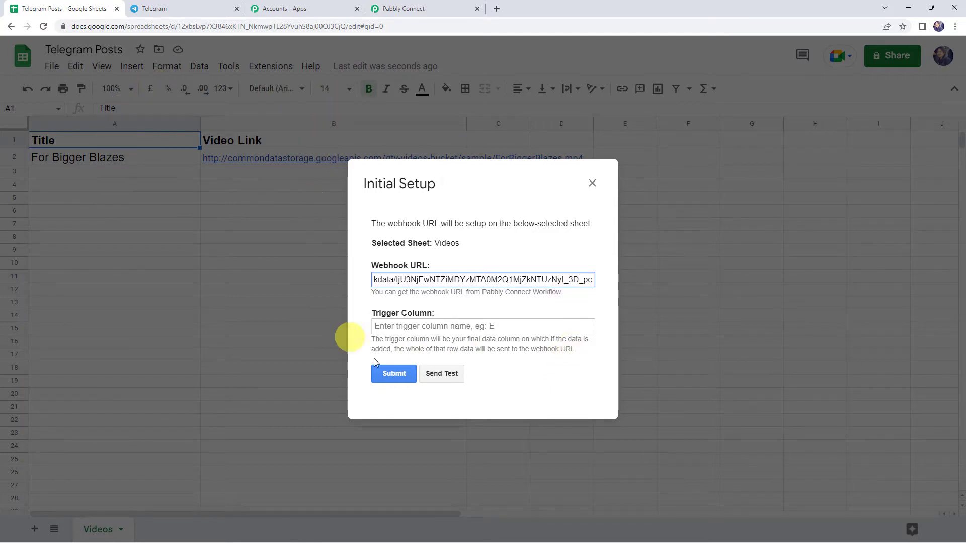
pyautogui.click(390, 324)
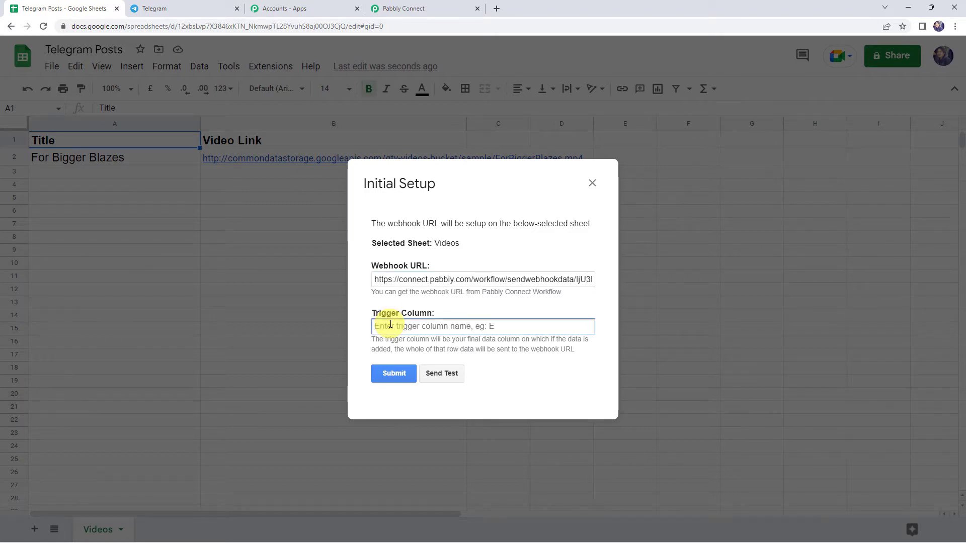
pyautogui.write('B')
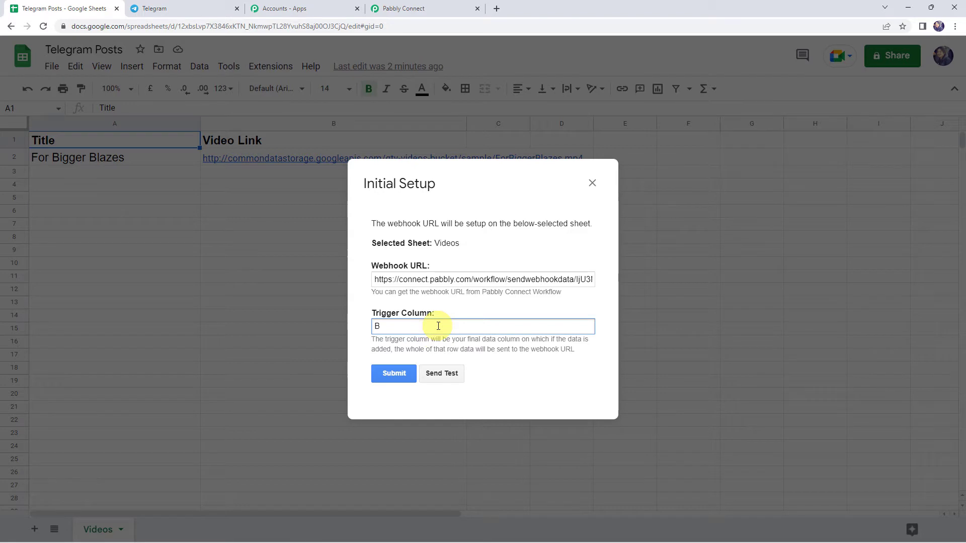
# Send a test row to the webhook, then submit the setup and close the form.
pyautogui.click(449, 375)
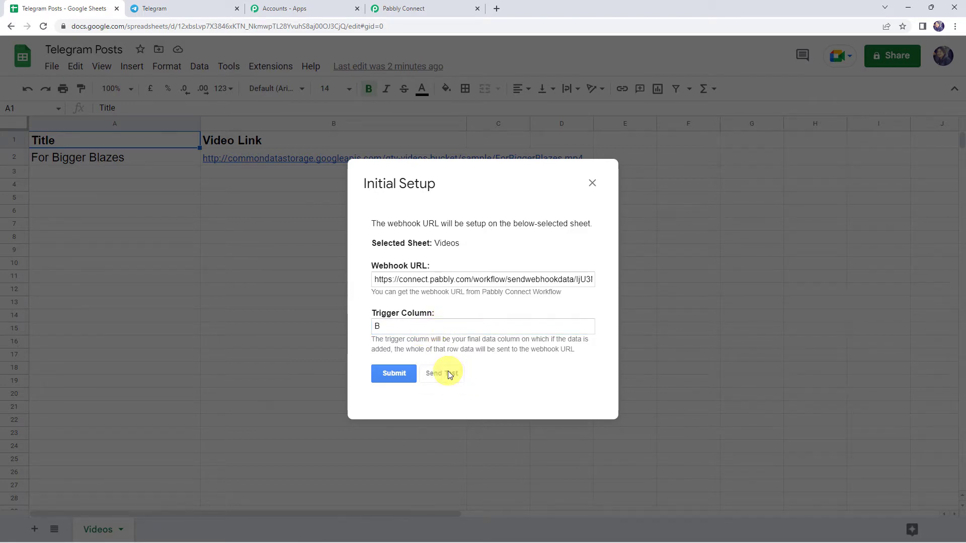
pyautogui.scroll(-1, 448, 371)
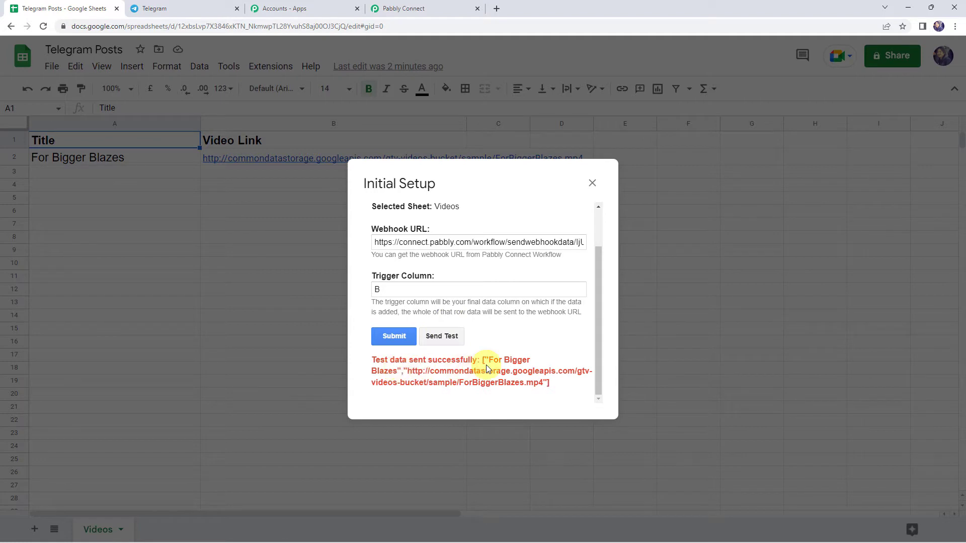
pyautogui.click(388, 336)
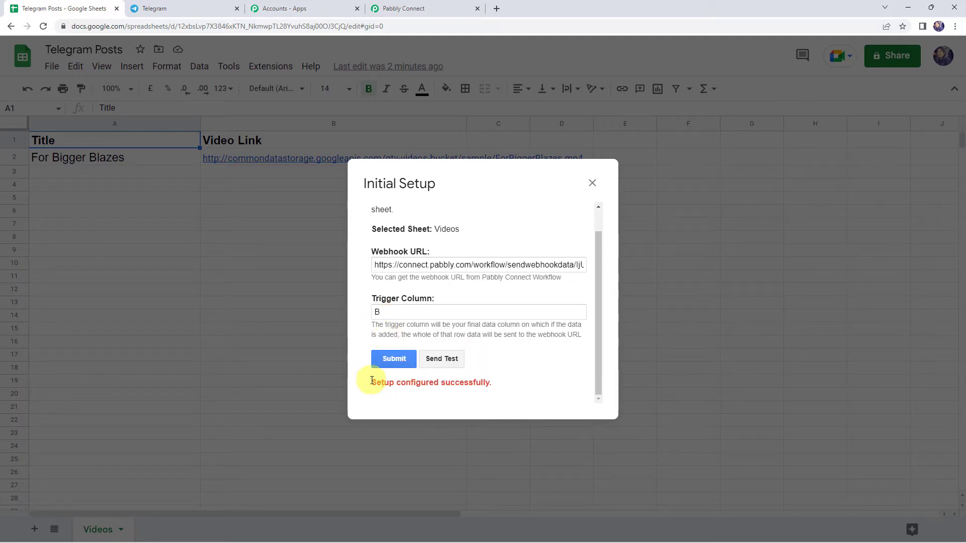
pyautogui.click(592, 183)
# Enable Send On Event under Pabbly Connect Webhooks and confirm it is checked.
pyautogui.click(267, 69)
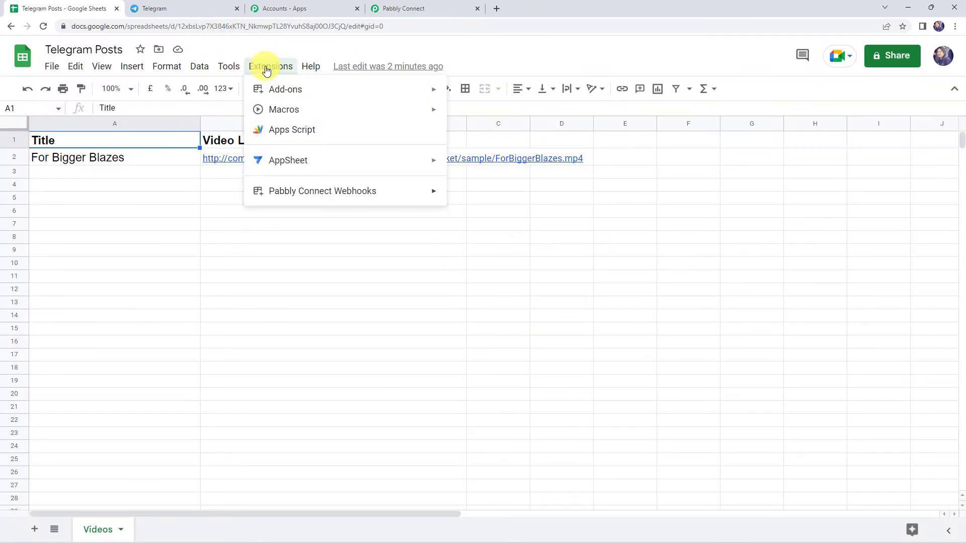
pyautogui.moveTo(345, 192)
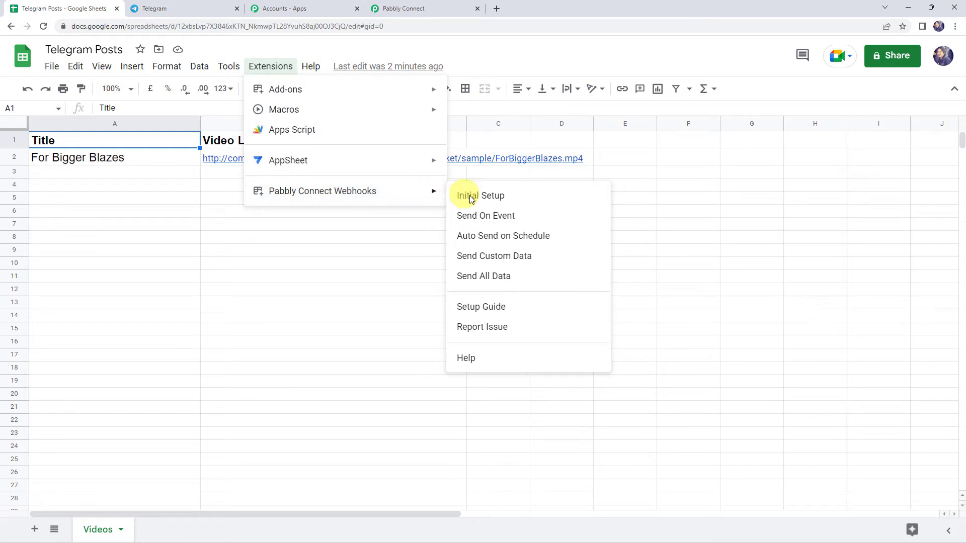
pyautogui.click(509, 223)
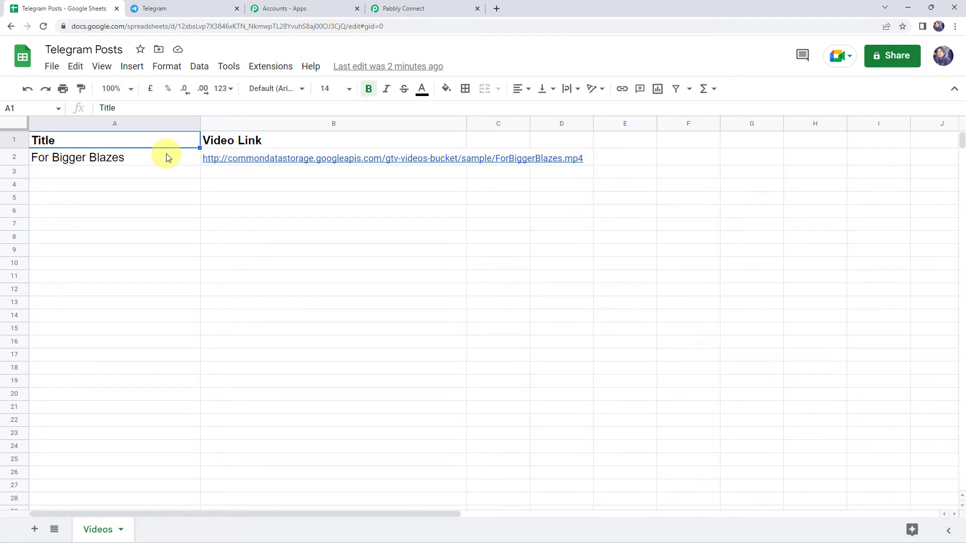
pyautogui.click(272, 67)
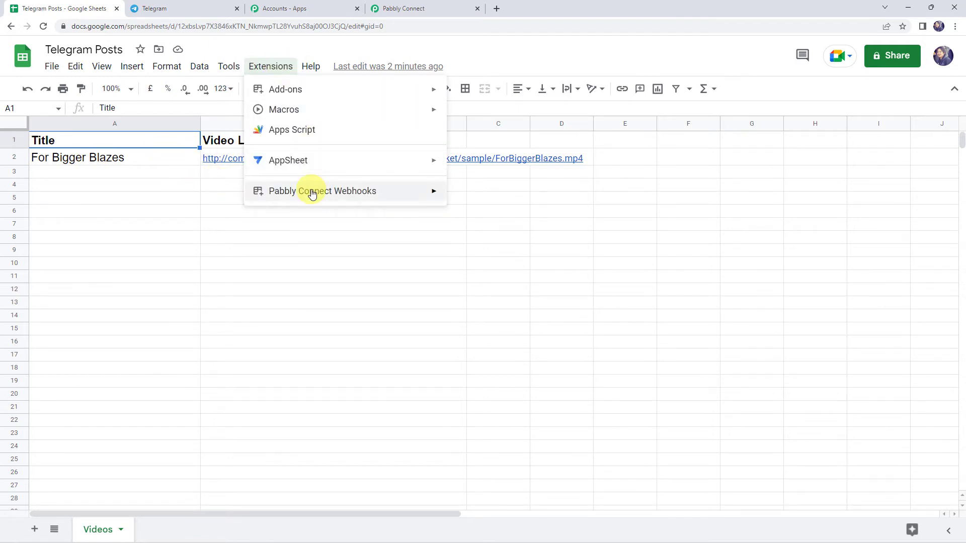
pyautogui.moveTo(312, 193)
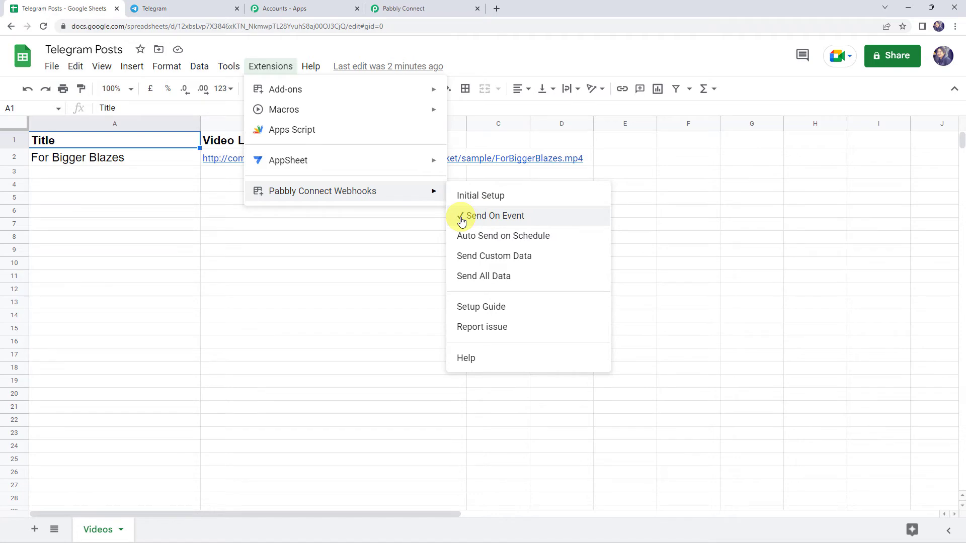
pyautogui.click(403, 237)
# Review the captured row in Pabbly Connect: title For Bigger Blazes with its full video link.
pyautogui.click(425, 5)
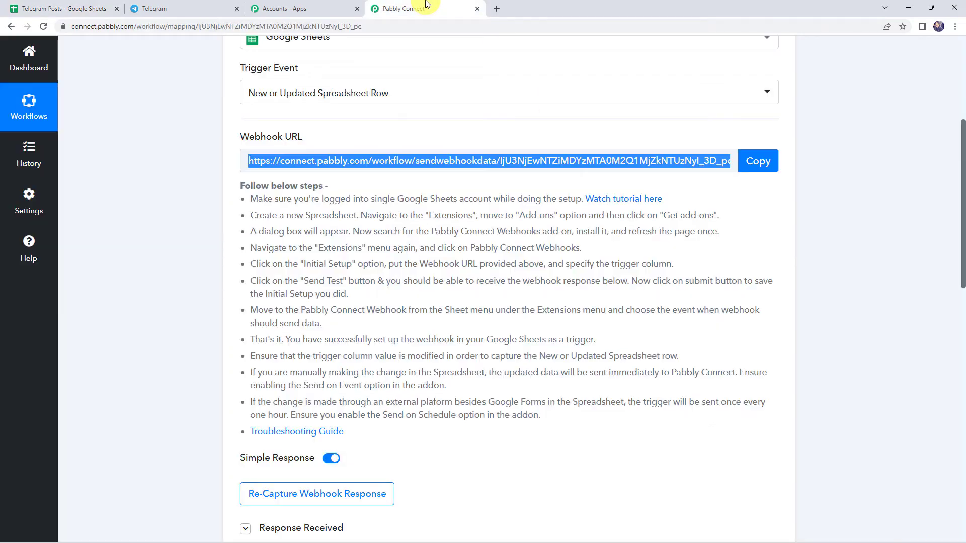
pyautogui.scroll(-7, 208, 282)
pyautogui.scroll(-2, 208, 285)
pyautogui.scroll(2, 197, 286)
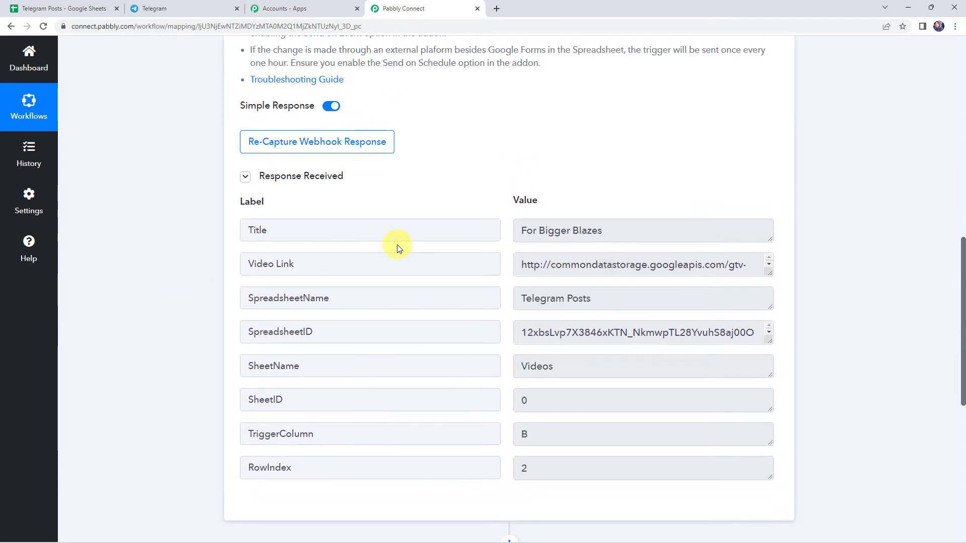
pyautogui.click(617, 231)
pyautogui.click(629, 264)
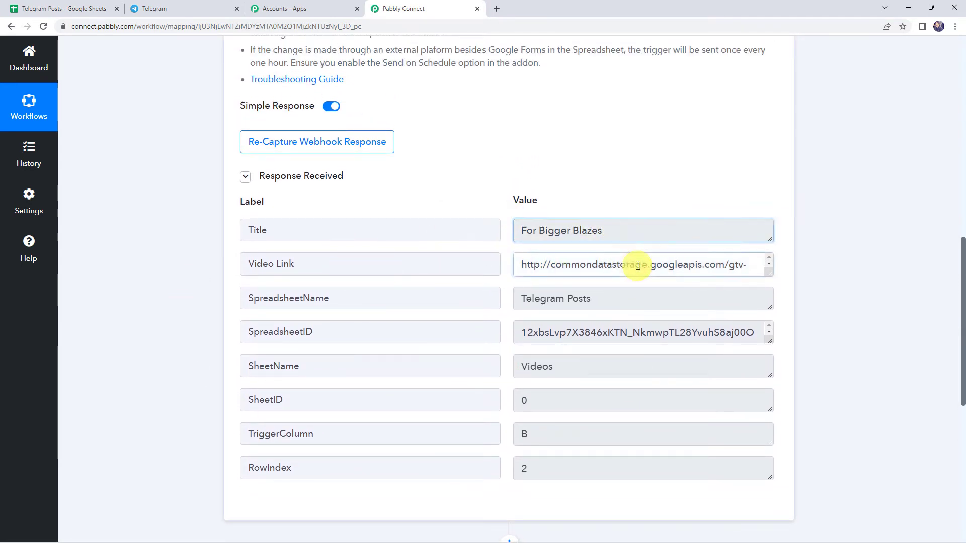
pyautogui.moveTo(769, 273); pyautogui.dragTo(767, 320)
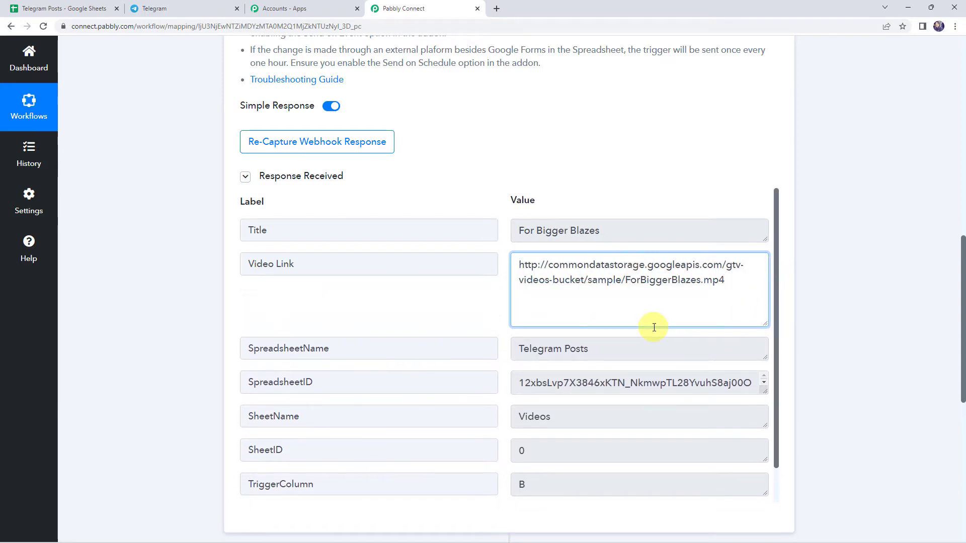
pyautogui.scroll(-1, 629, 302)
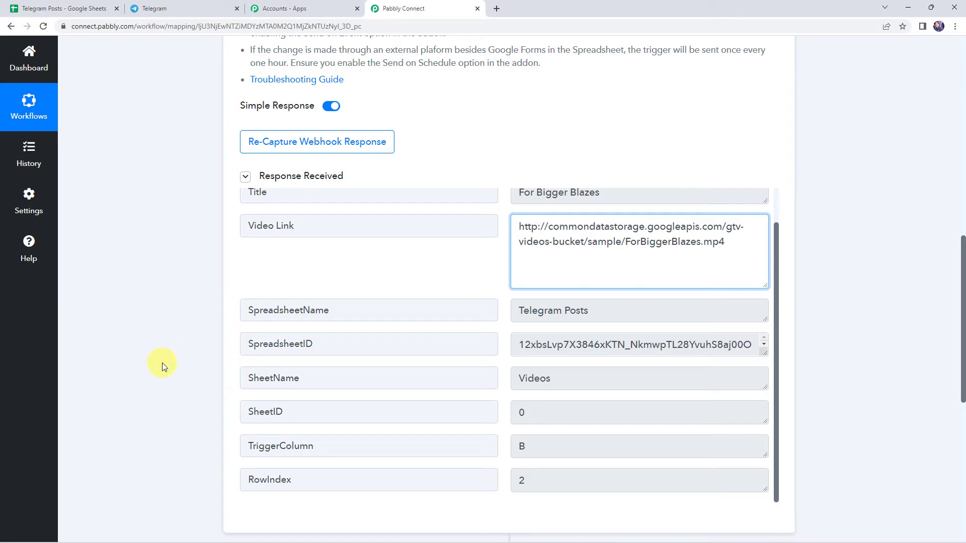
pyautogui.scroll(-8, 162, 363)
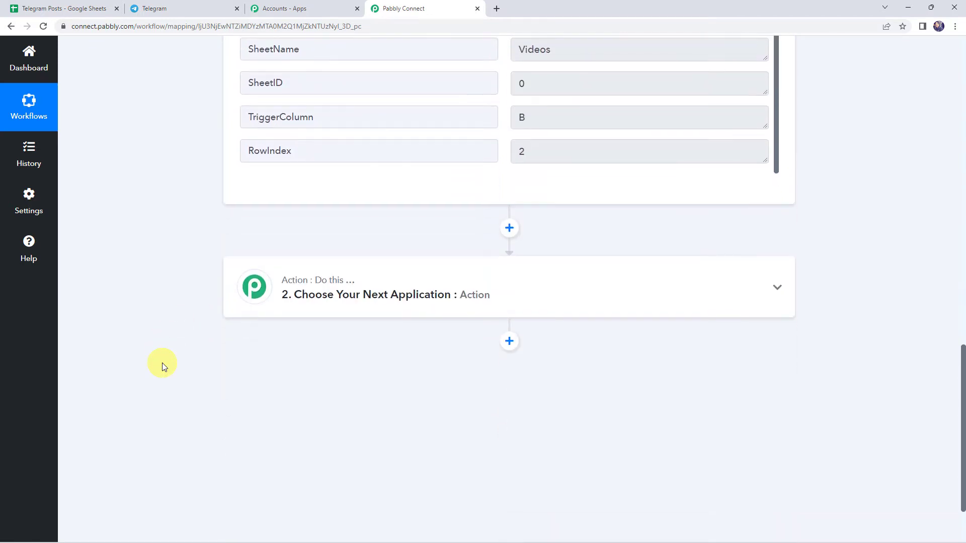
# Set the action app to Telegram Bot with the Send a Video event.
pyautogui.click(468, 205)
pyautogui.click(326, 264)
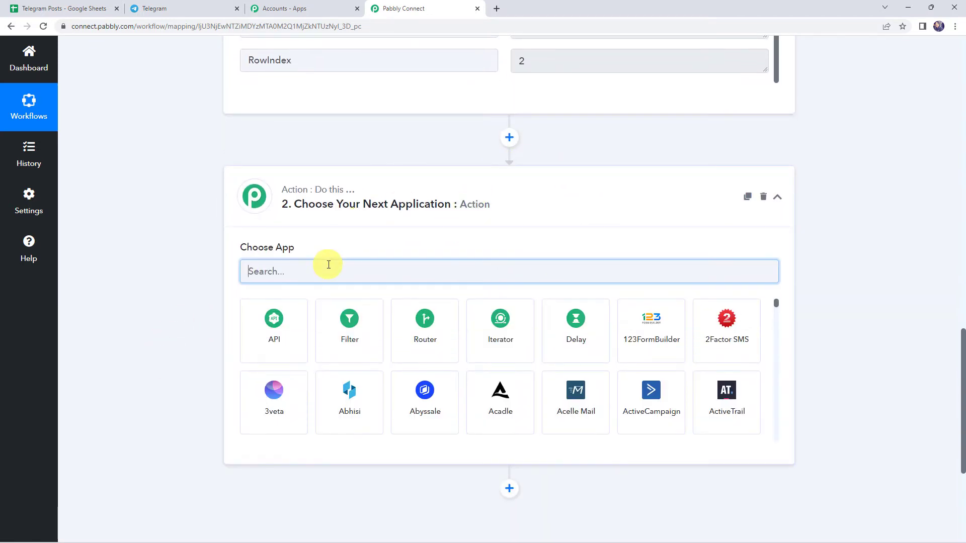
pyautogui.write('tele')
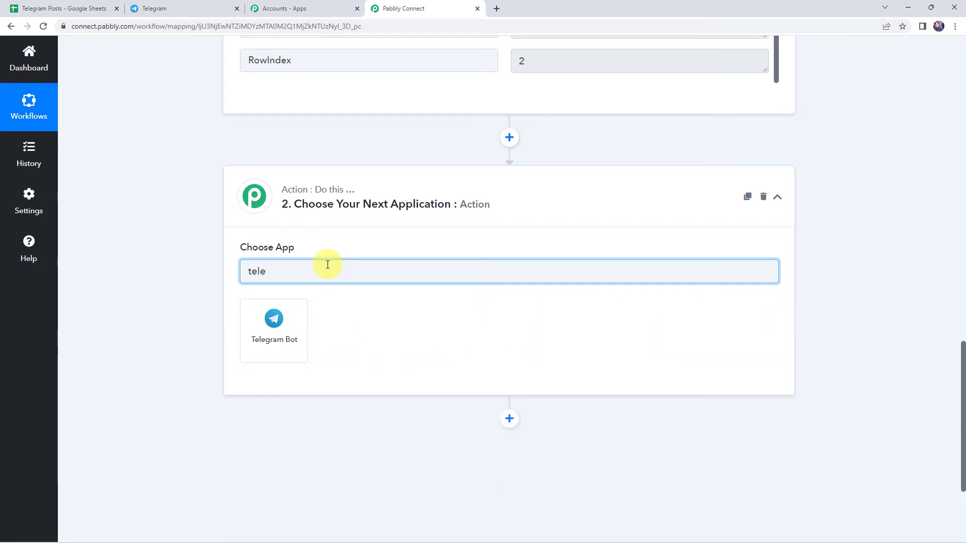
pyautogui.click(291, 334)
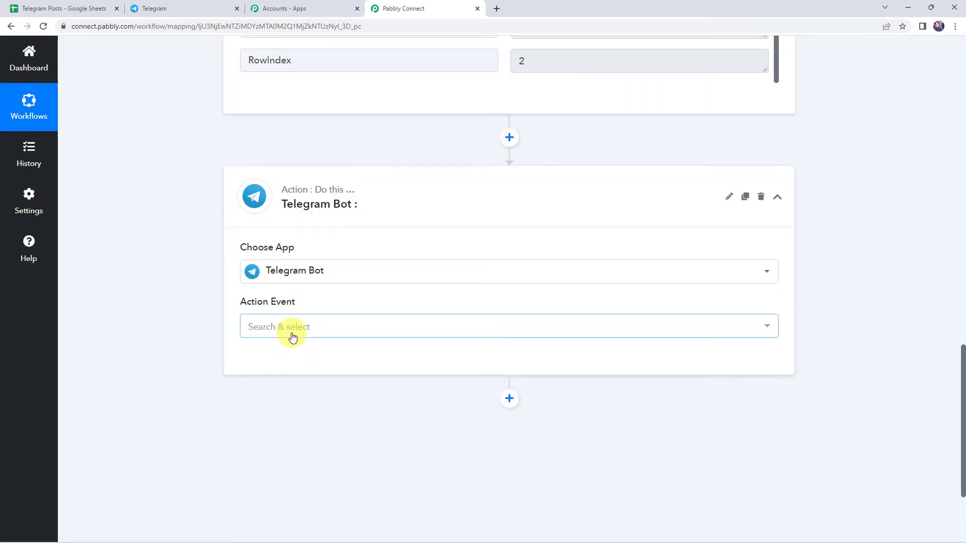
pyautogui.click(277, 328)
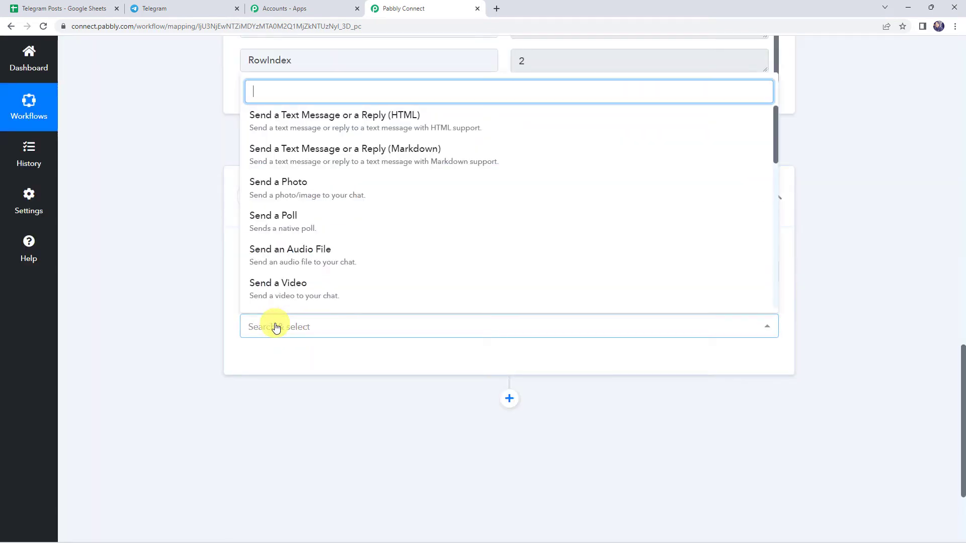
pyautogui.click(299, 291)
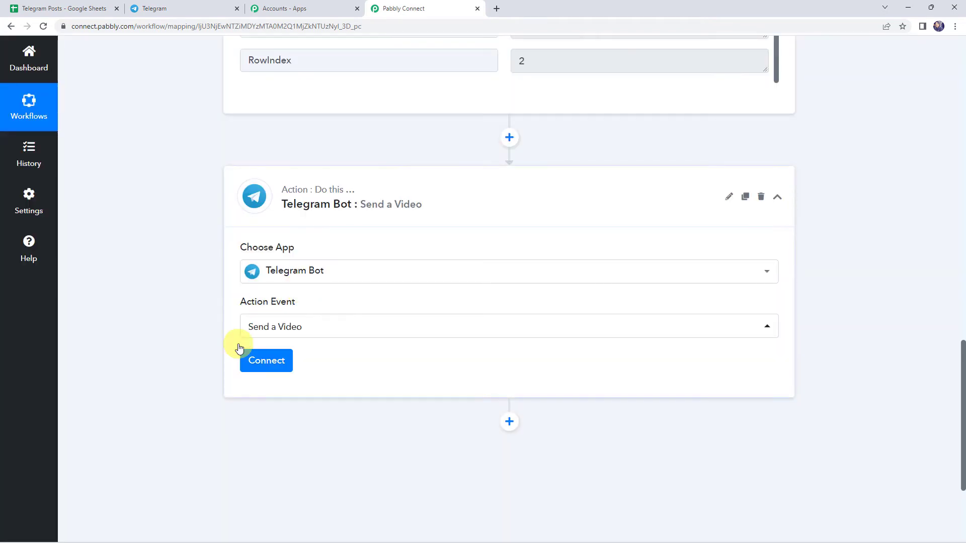
# Start adding a new Telegram Bot connection, then go to Telegram Web for the token.
pyautogui.click(277, 364)
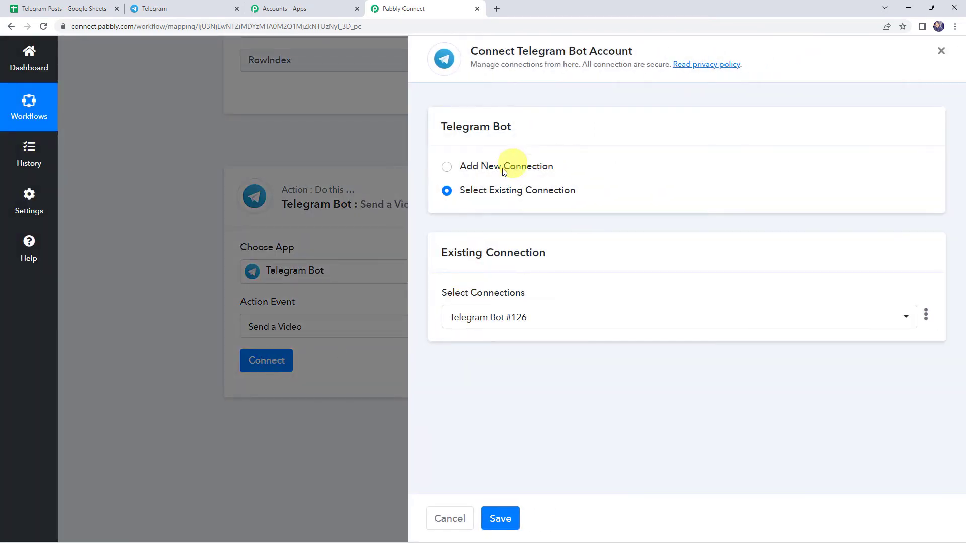
pyautogui.click(503, 169)
pyautogui.scroll(-1, 483, 212)
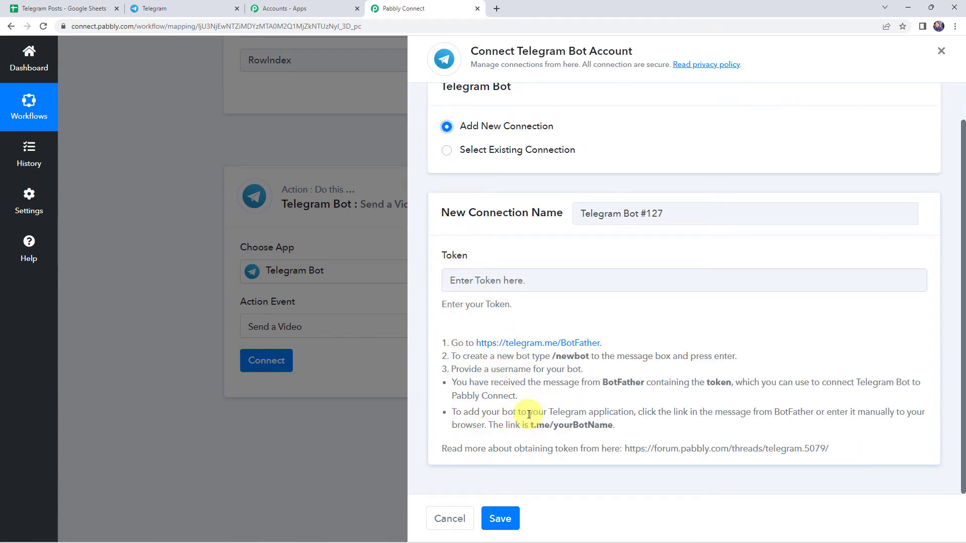
pyautogui.click(188, 5)
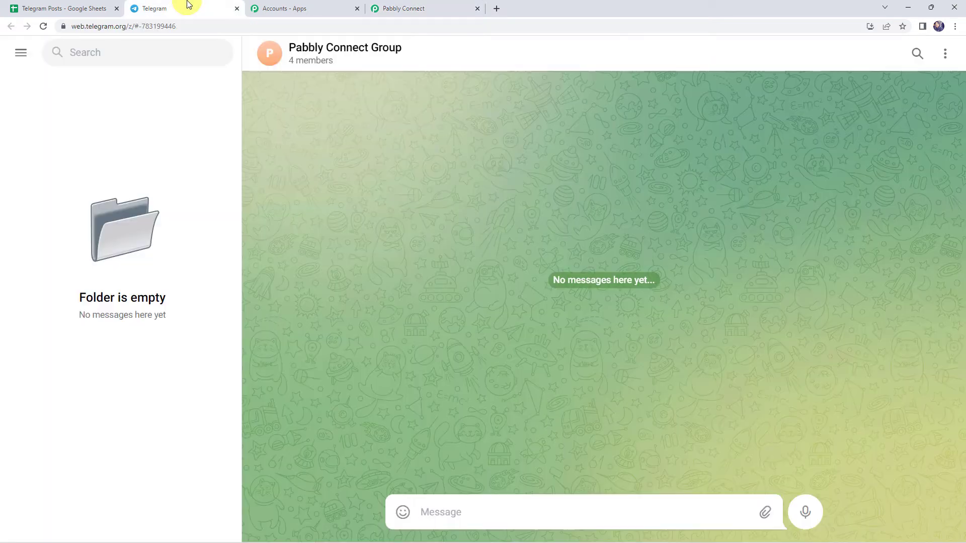
# Open the BotFather chat, restart it, and send the /newbot command.
pyautogui.click(86, 55)
pyautogui.write('bot')
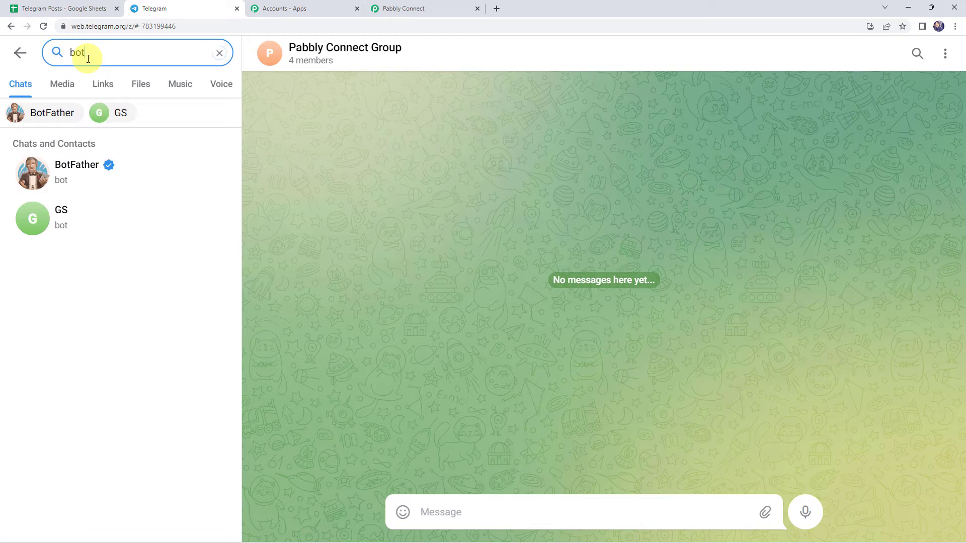
pyautogui.click(68, 170)
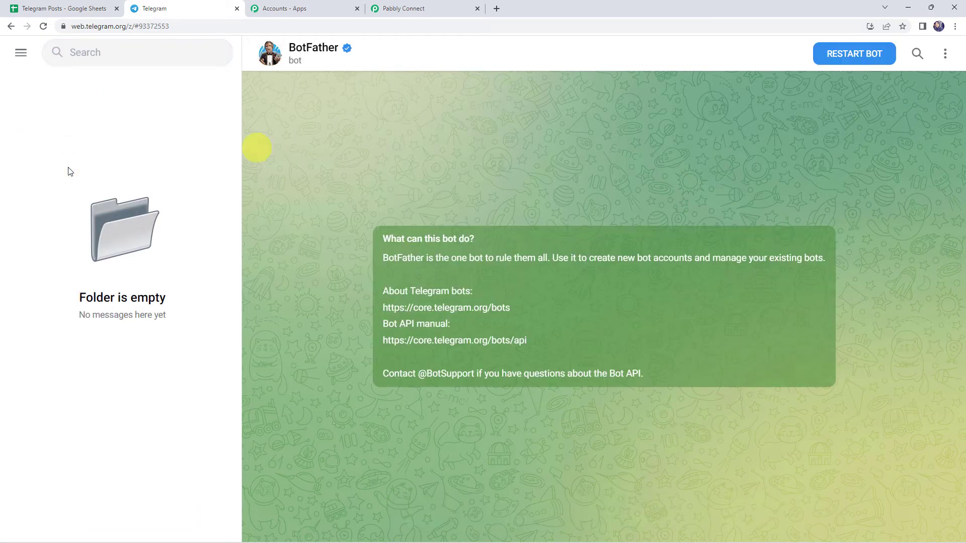
pyautogui.click(836, 54)
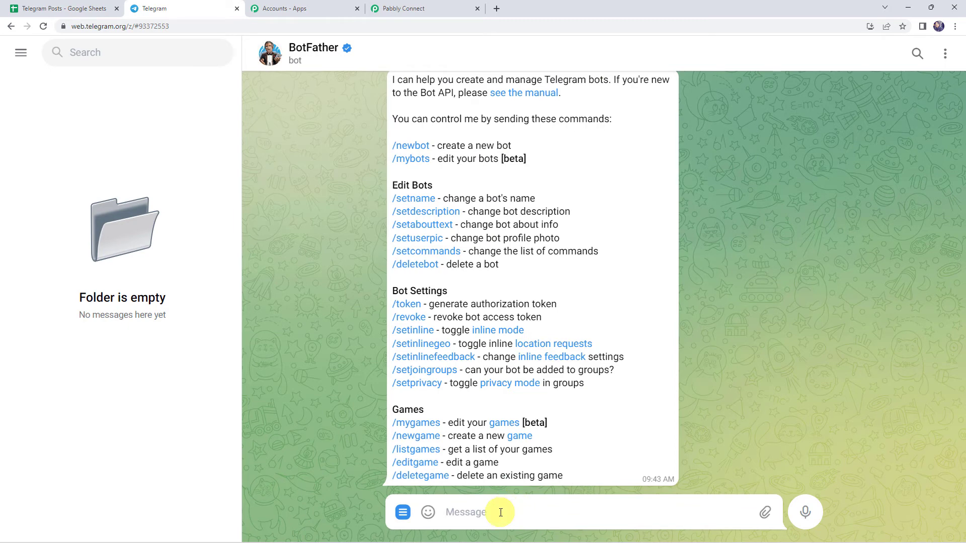
pyautogui.write('/new')
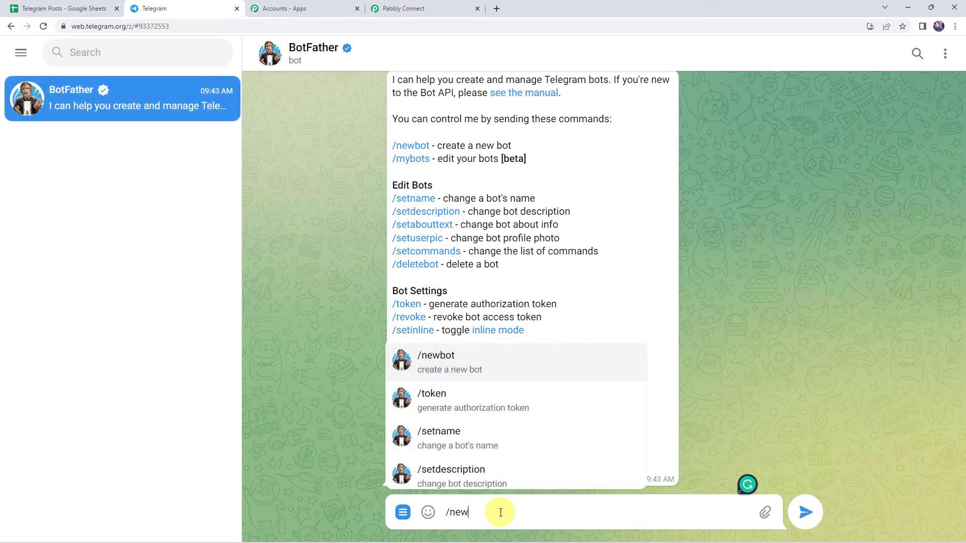
pyautogui.write('bot')
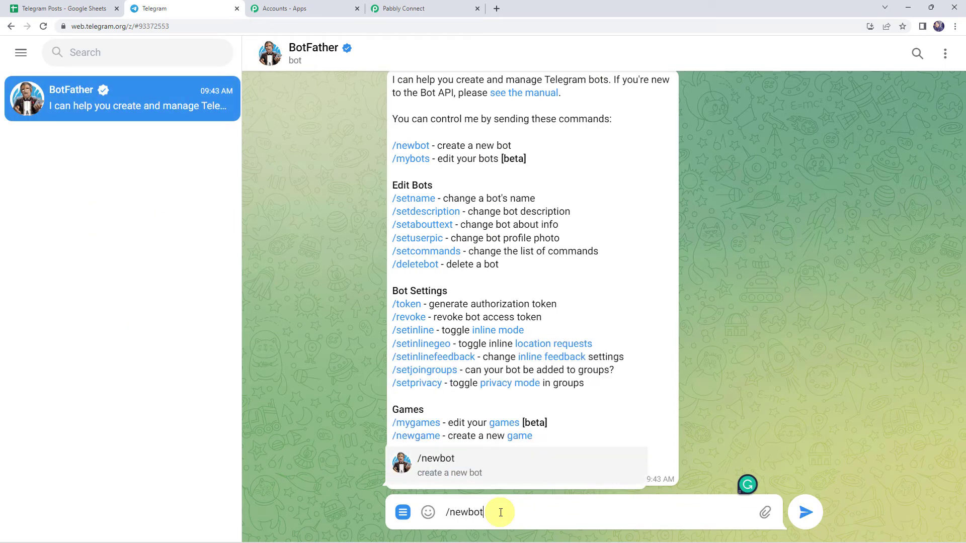
pyautogui.press('Return')
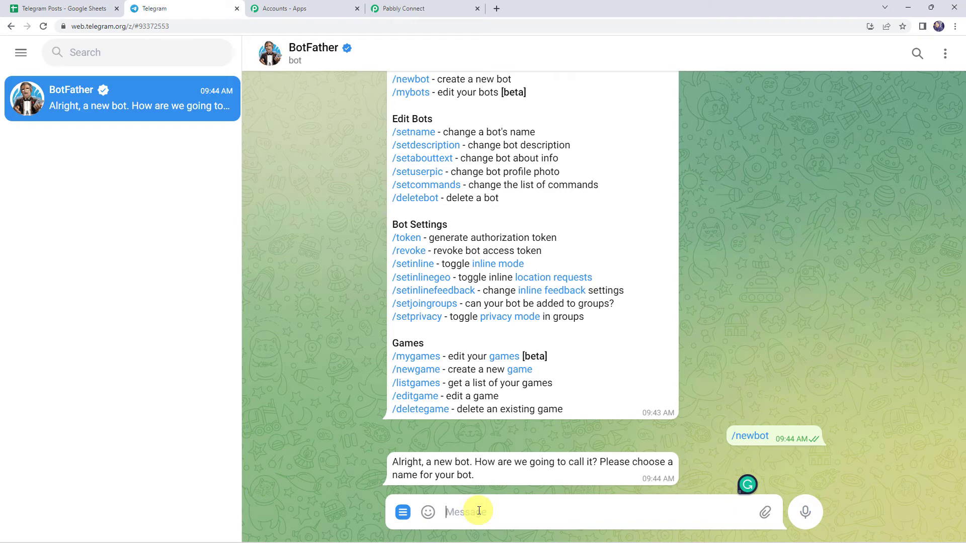
# Name the bot GoogleSheets_Integration, set username GoogleSheetsAutomation_bot, and copy its token.
pyautogui.write('GoogleSheets_Integration')
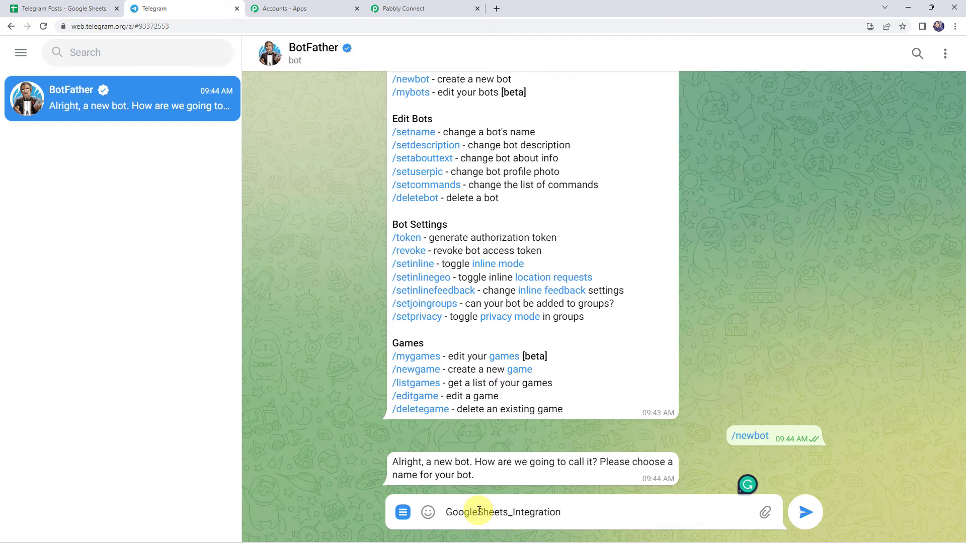
pyautogui.press('Return')
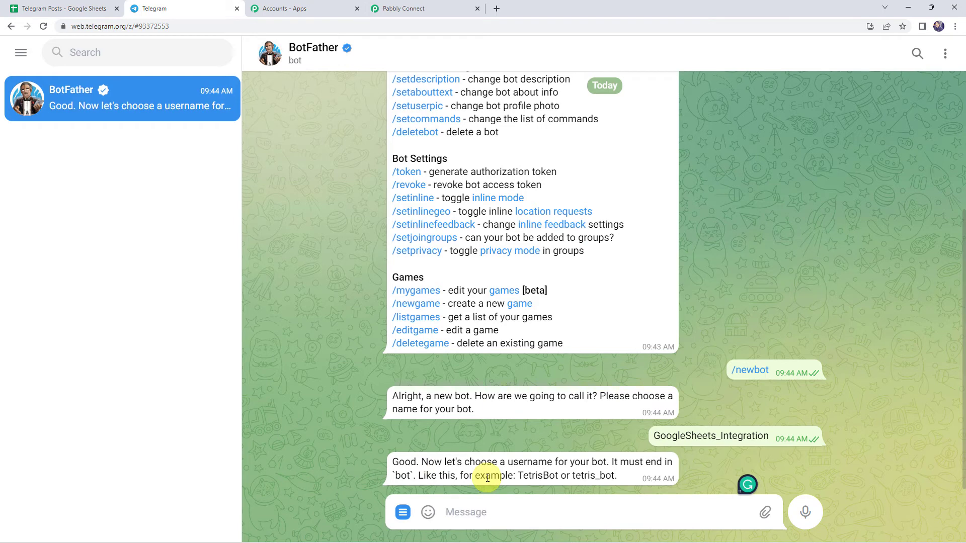
pyautogui.moveTo(530, 477); pyautogui.dragTo(623, 482)
pyautogui.click(497, 519)
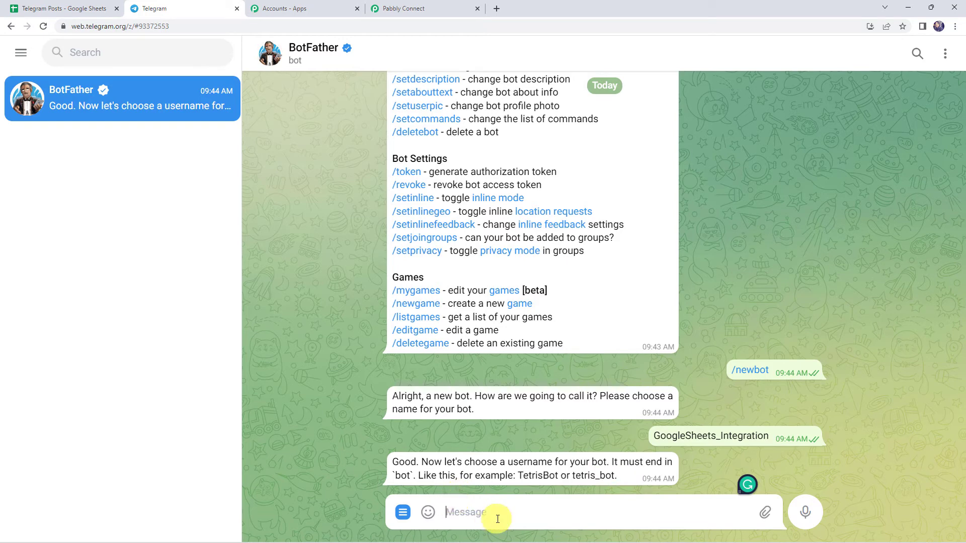
pyautogui.write('GoogleSheetsAutomation_bot')
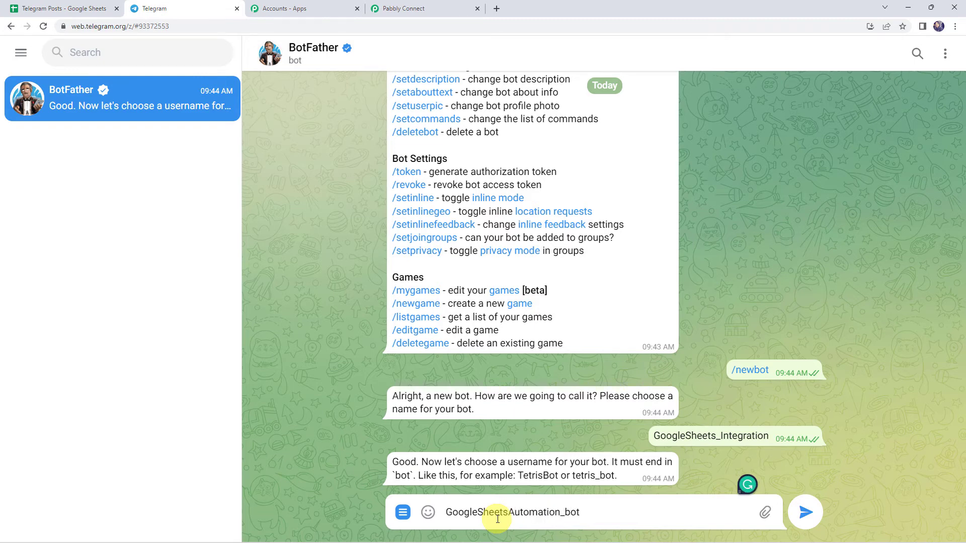
pyautogui.press('Return')
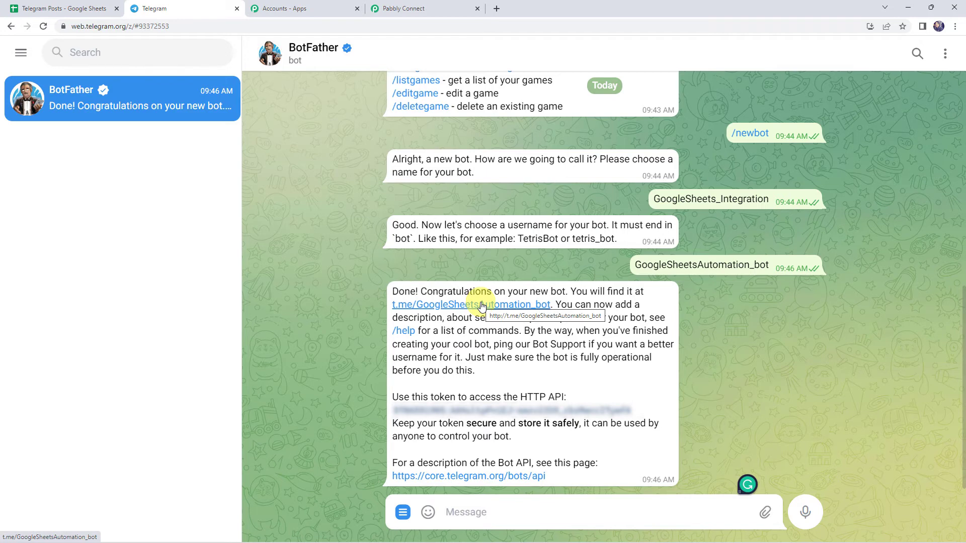
pyautogui.click(479, 415)
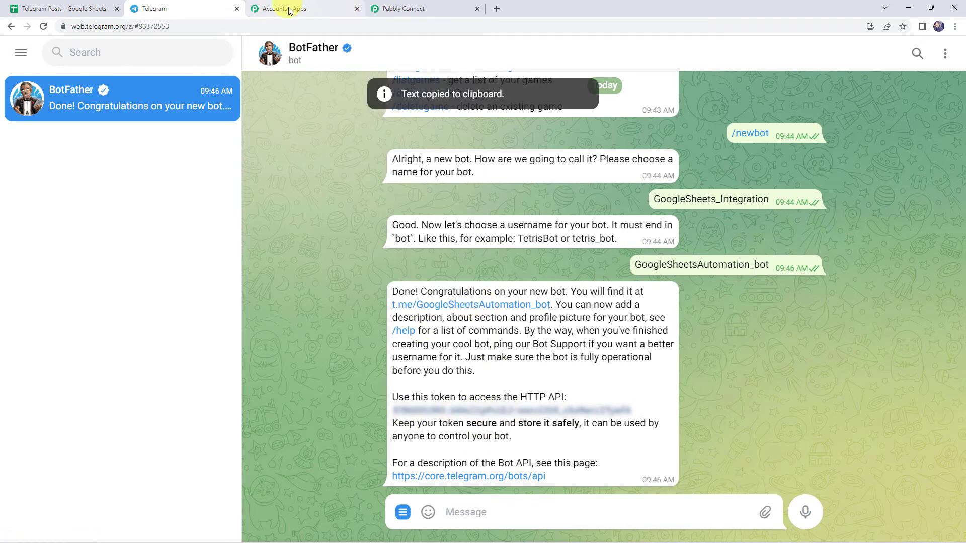
# Paste the new bot's token into the Telegram Bot connection and save it.
pyautogui.click(423, 8)
pyautogui.click(492, 282)
pyautogui.rightClick(489, 283)
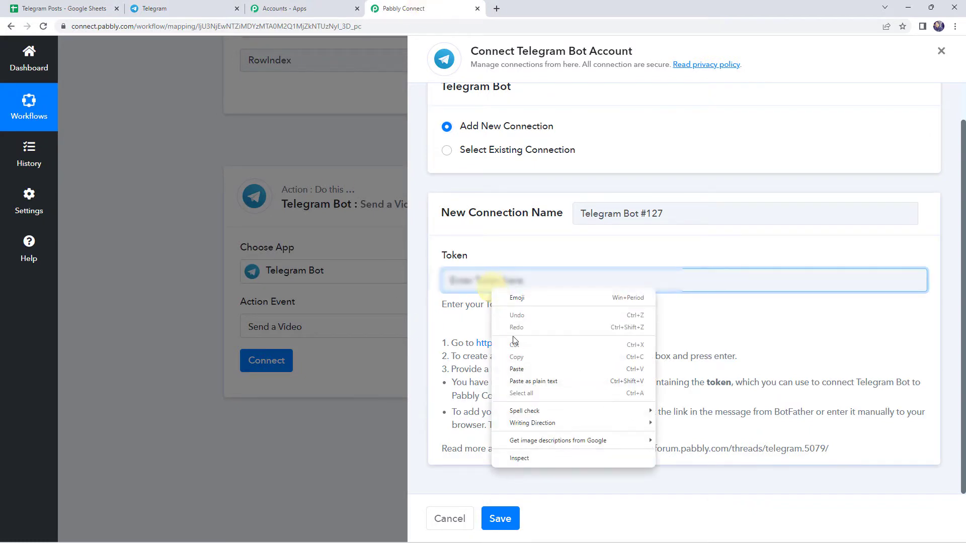
pyautogui.click(495, 370)
pyautogui.click(501, 519)
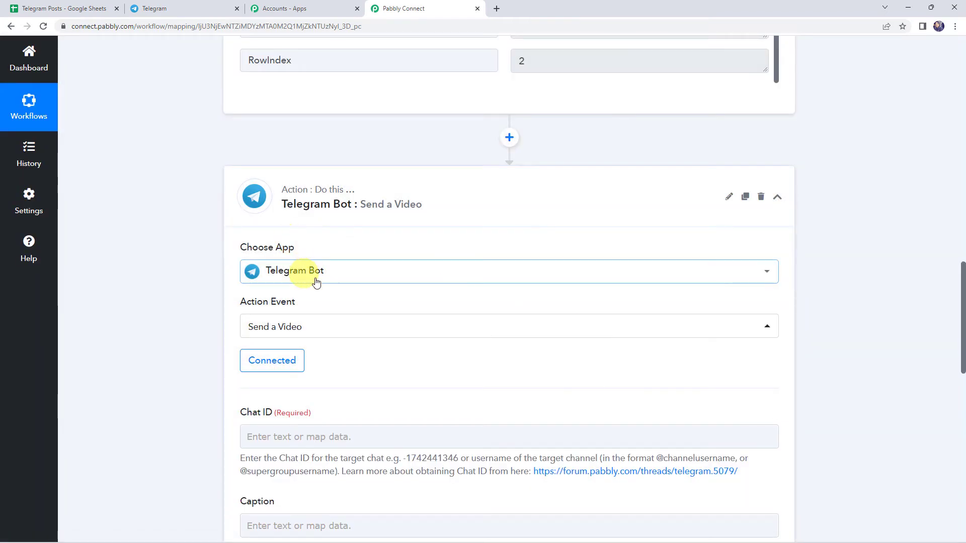
# Select the Chat ID field, then go to the Telegram group chat to find the ID.
pyautogui.scroll(-3, 431, 358)
pyautogui.click(270, 288)
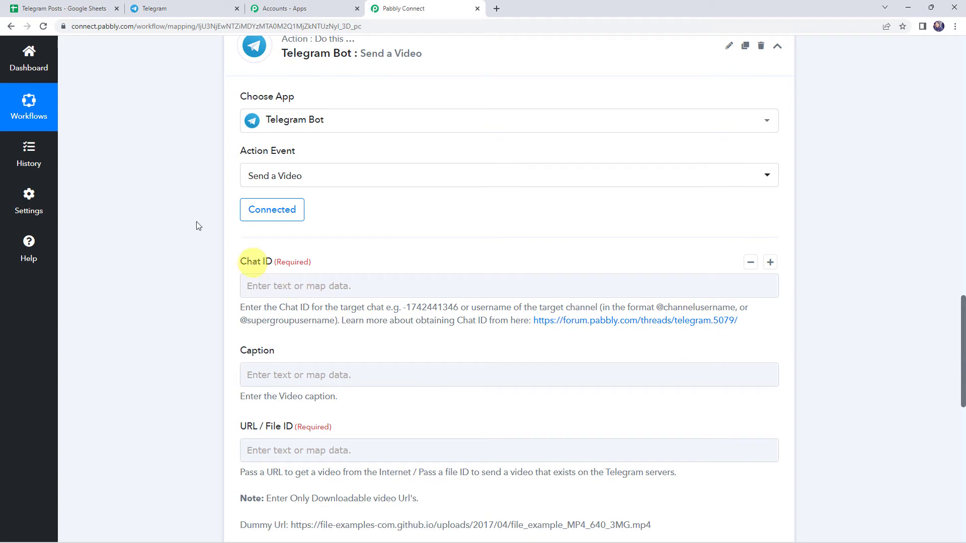
pyautogui.click(172, 6)
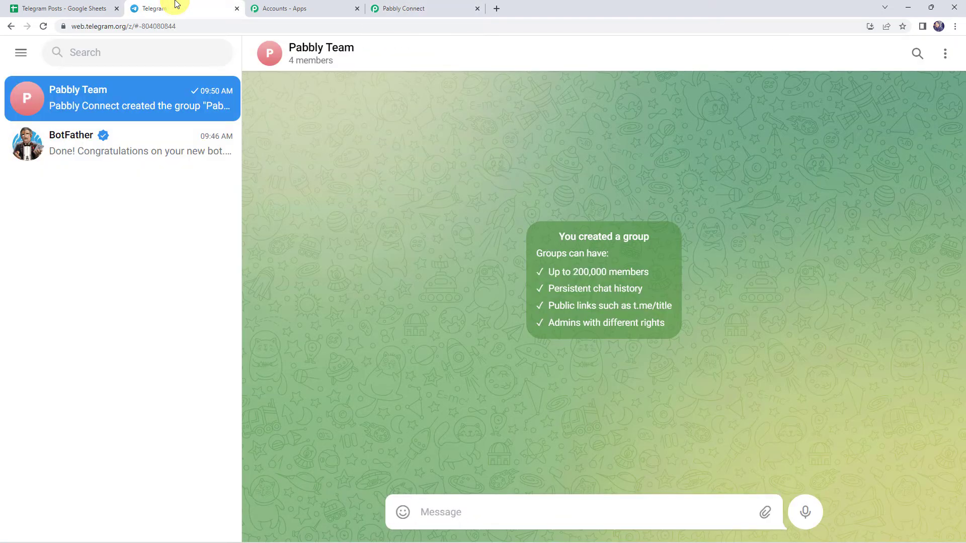
# Add the GoogleSheets_Integration bot as a member of the Pabbly Team group.
pyautogui.click(332, 52)
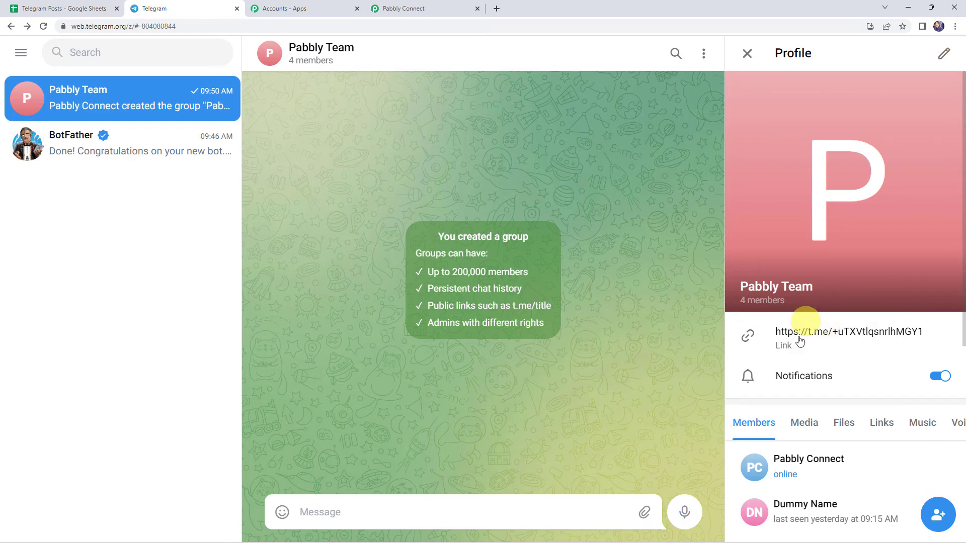
pyautogui.click(939, 516)
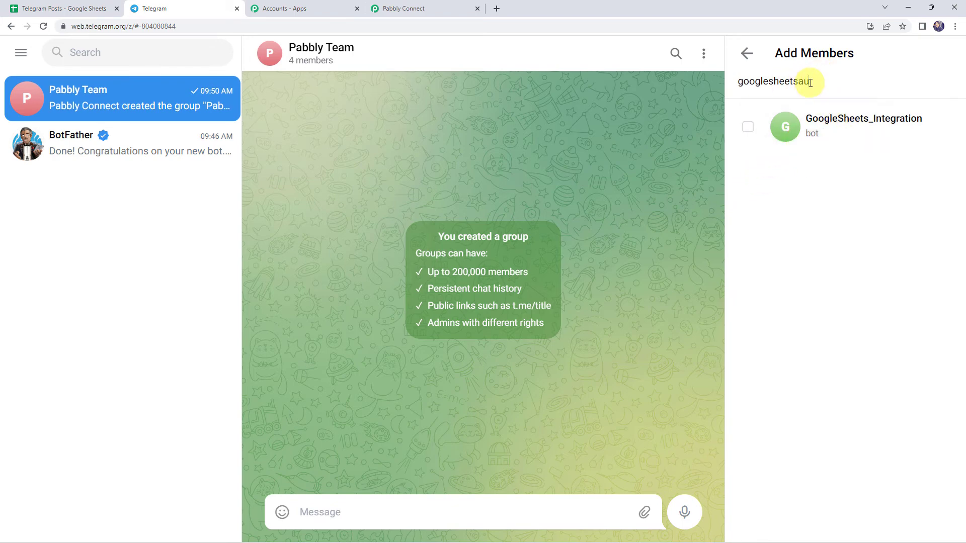
pyautogui.click(749, 127)
pyautogui.click(939, 515)
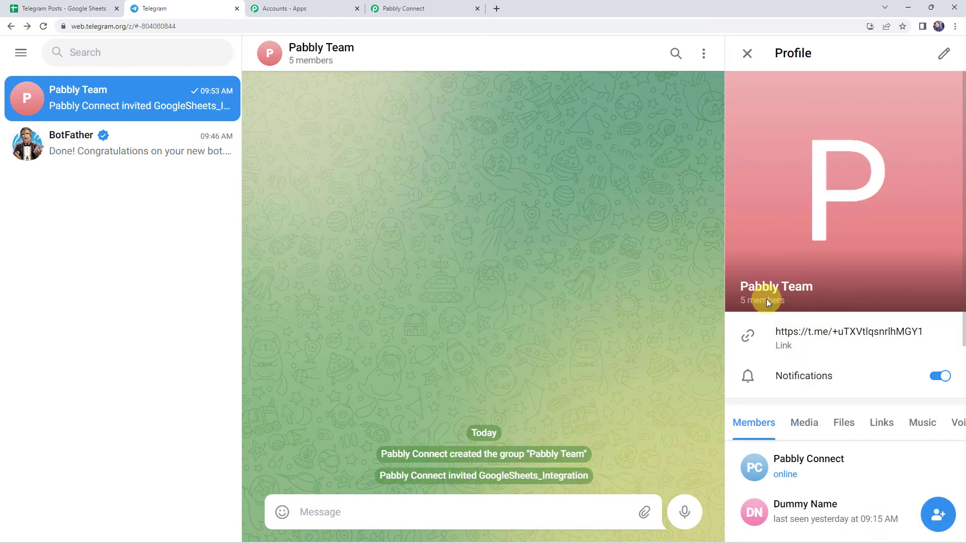
pyautogui.scroll(-5, 766, 301)
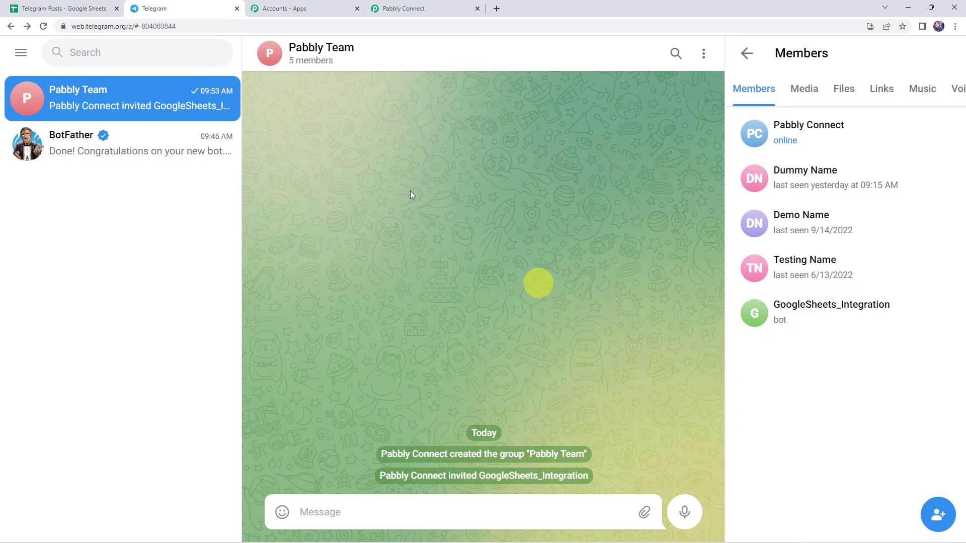
pyautogui.click(407, 8)
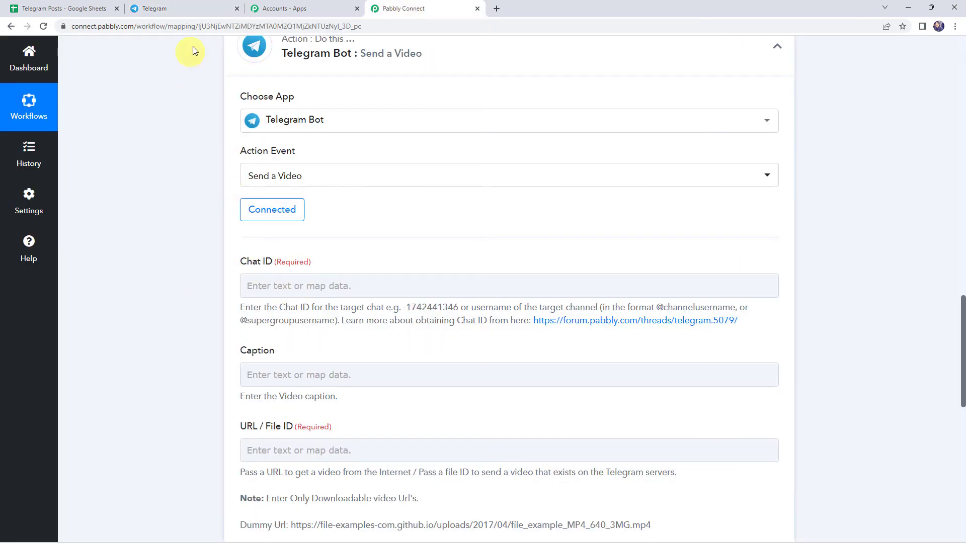
pyautogui.click(198, 10)
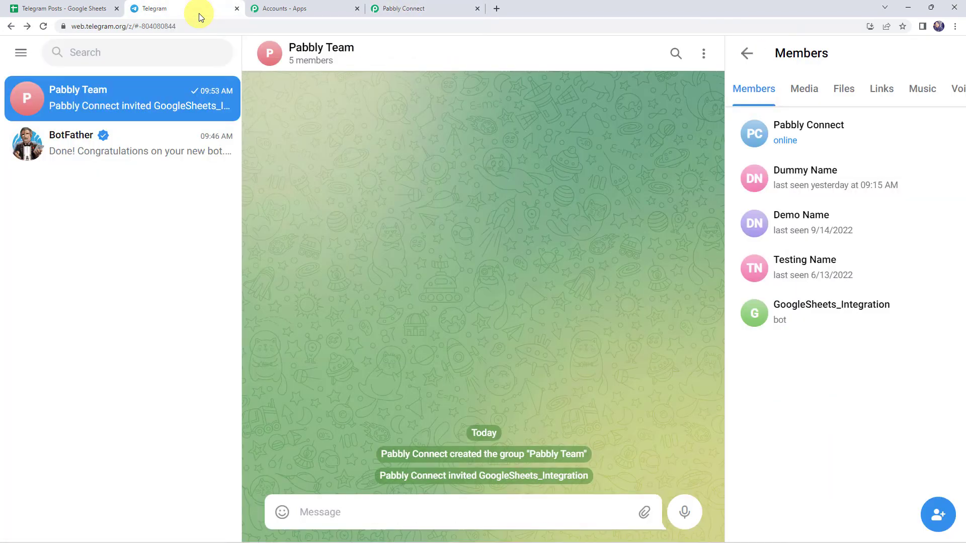
# Copy the Pabbly Team group's numeric chat ID from the Telegram Web address bar.
pyautogui.click(140, 27)
pyautogui.click(142, 27)
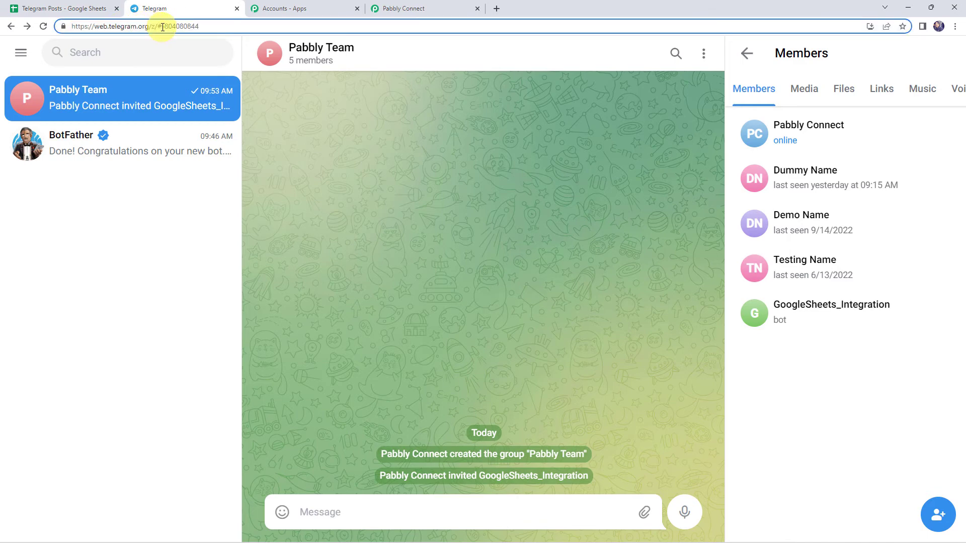
pyautogui.moveTo(162, 27); pyautogui.dragTo(202, 28)
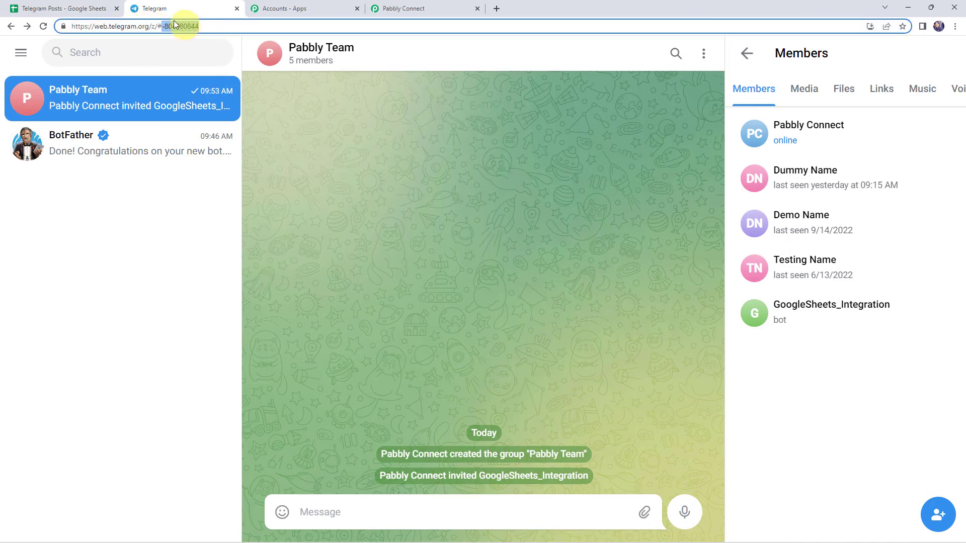
pyautogui.rightClick(192, 27)
pyautogui.click(212, 96)
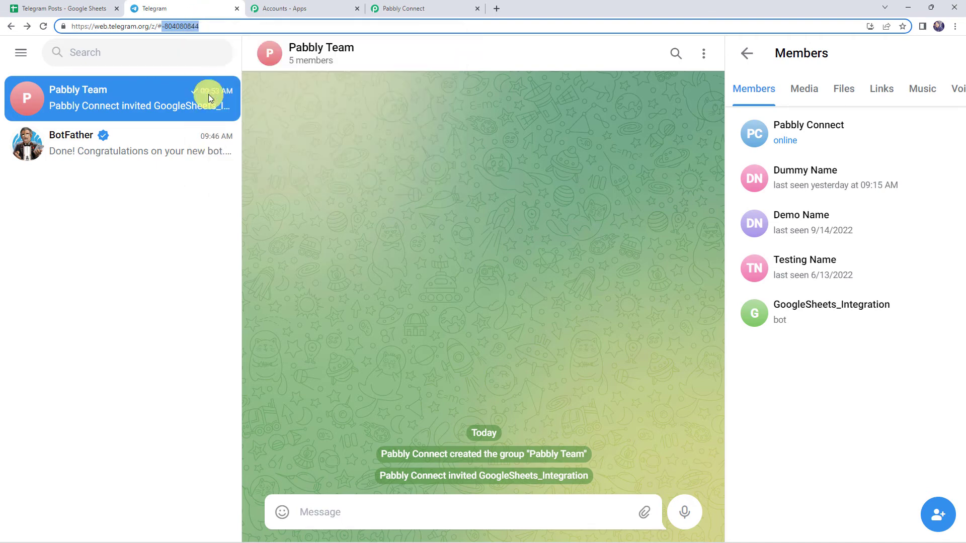
pyautogui.click(408, 10)
pyautogui.rightClick(294, 297)
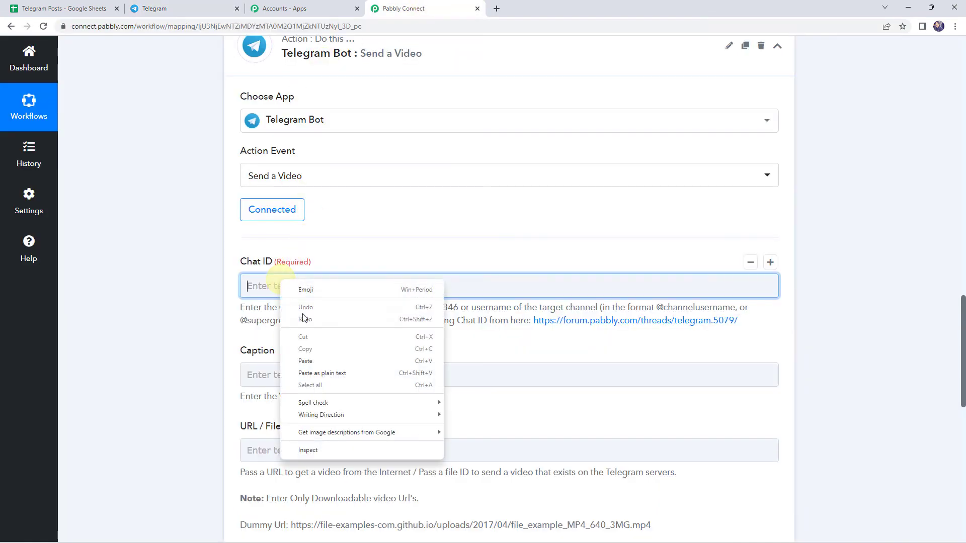
# Paste the group's chat ID into the Chat ID field.
pyautogui.click(319, 361)
pyautogui.scroll(-3, 200, 309)
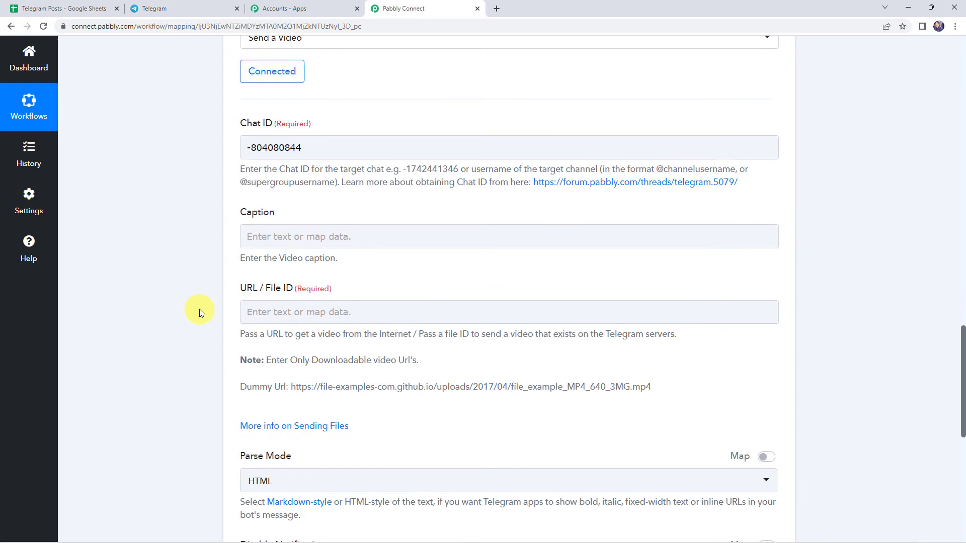
pyautogui.click(260, 300)
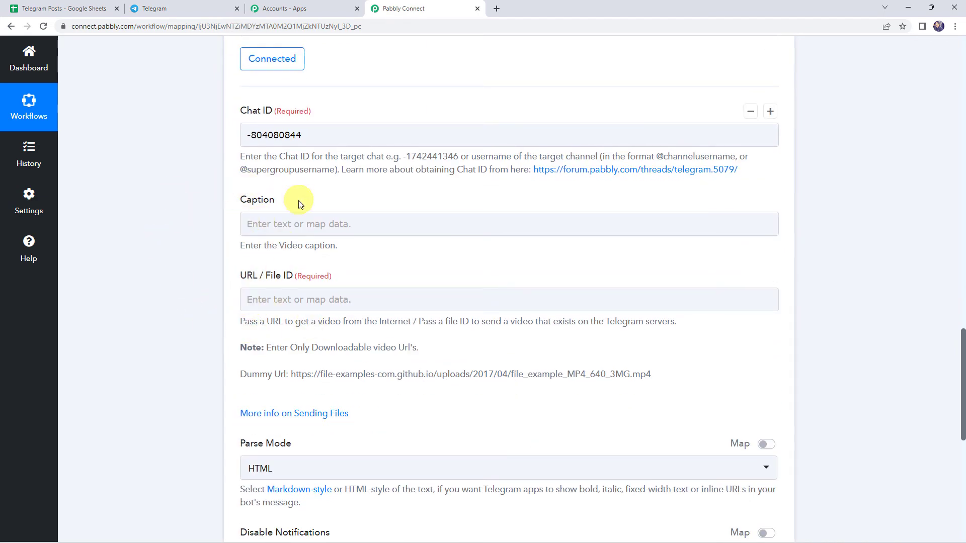
pyautogui.scroll(5, 181, 297)
pyautogui.scroll(7, 177, 289)
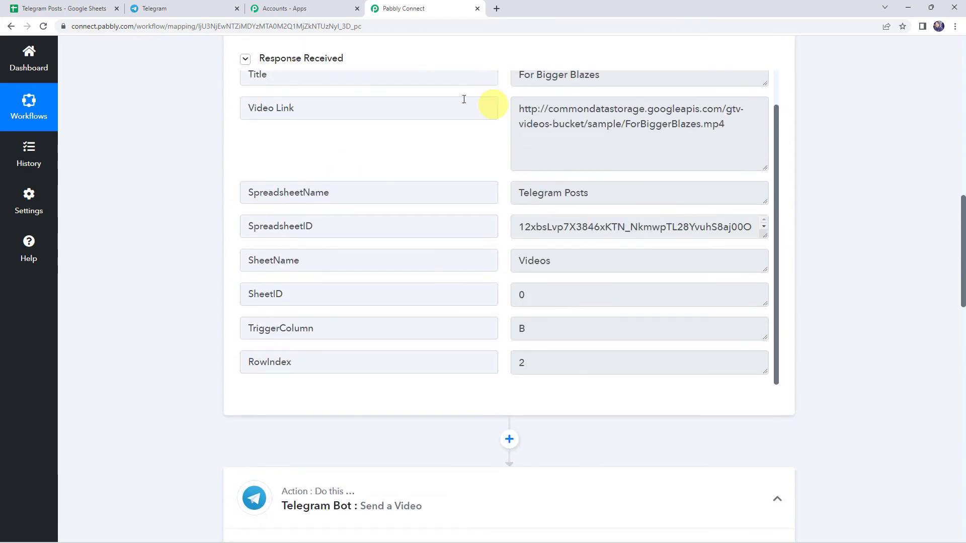
pyautogui.scroll(1, 345, 190)
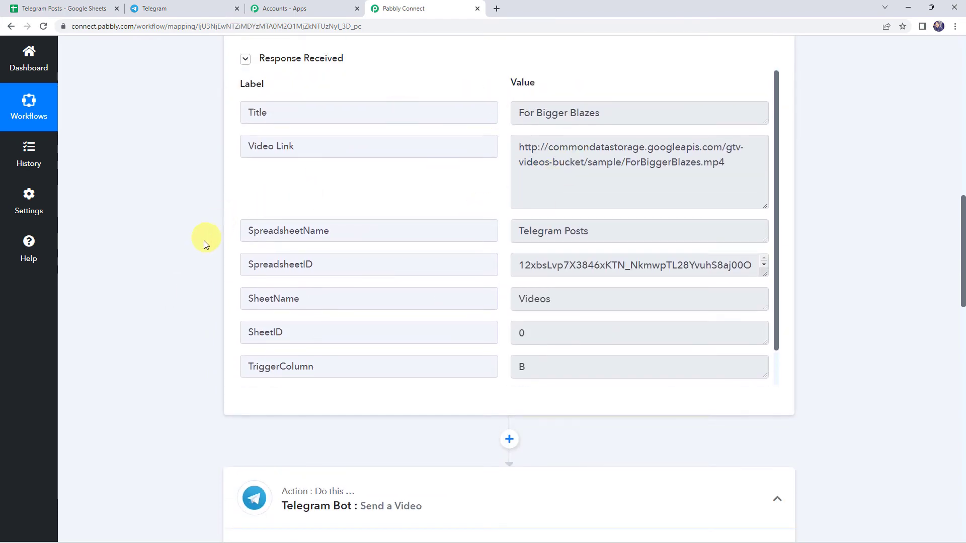
pyautogui.scroll(-8, 204, 241)
pyautogui.scroll(-3, 203, 244)
# Map the Google Sheets row's Title field as the video caption.
pyautogui.click(278, 274)
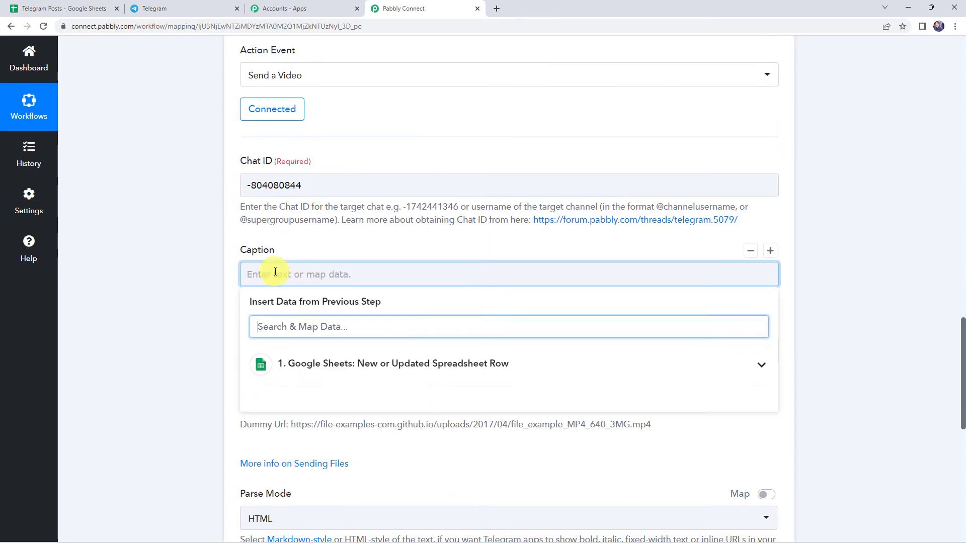
pyautogui.click(320, 363)
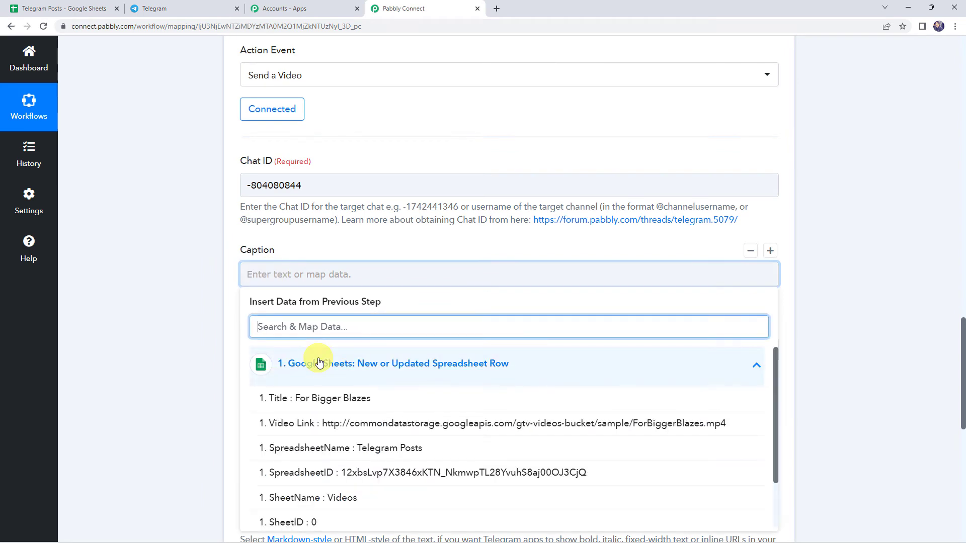
pyautogui.click(331, 398)
pyautogui.click(198, 297)
pyautogui.scroll(-3, 199, 296)
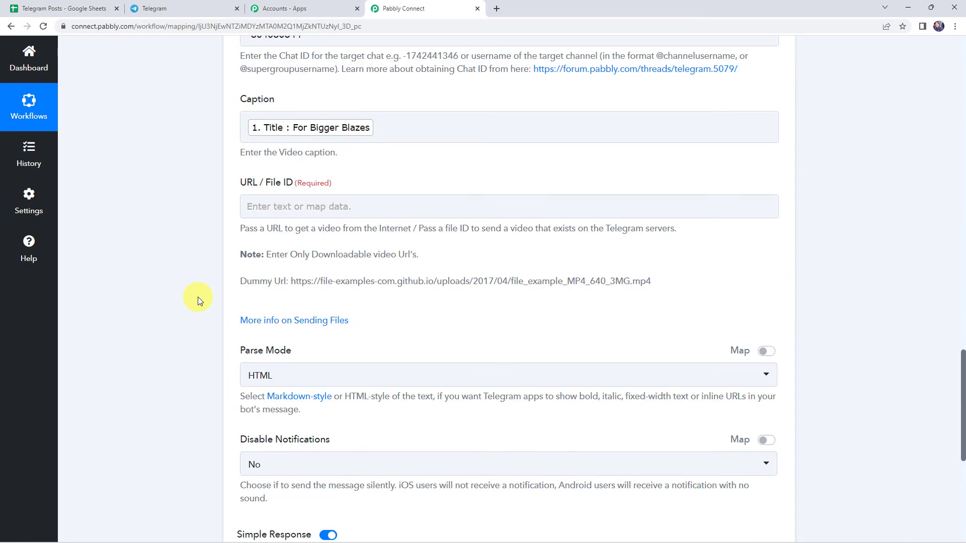
# Map the Google Sheets Video Link field as the URL / File ID.
pyautogui.click(275, 202)
pyautogui.click(323, 299)
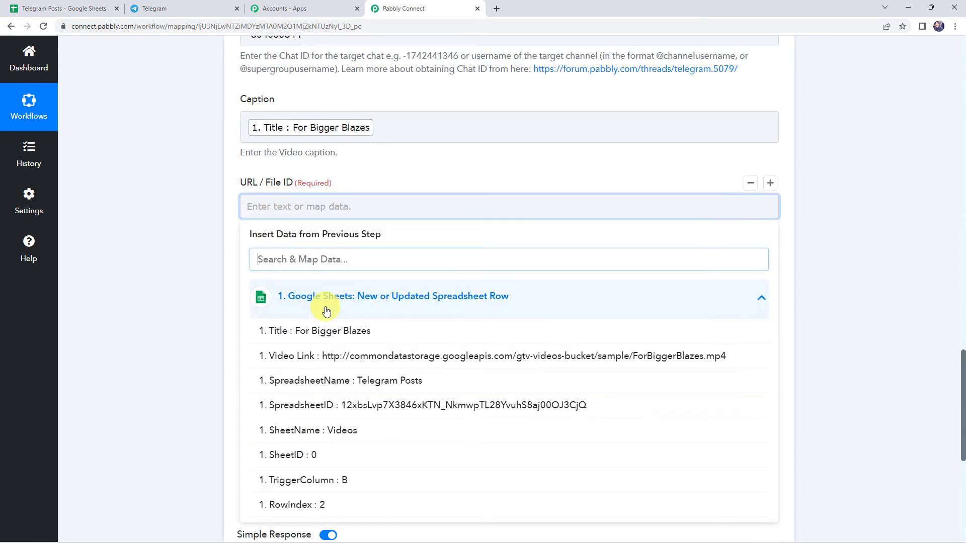
pyautogui.click(305, 358)
pyautogui.click(215, 274)
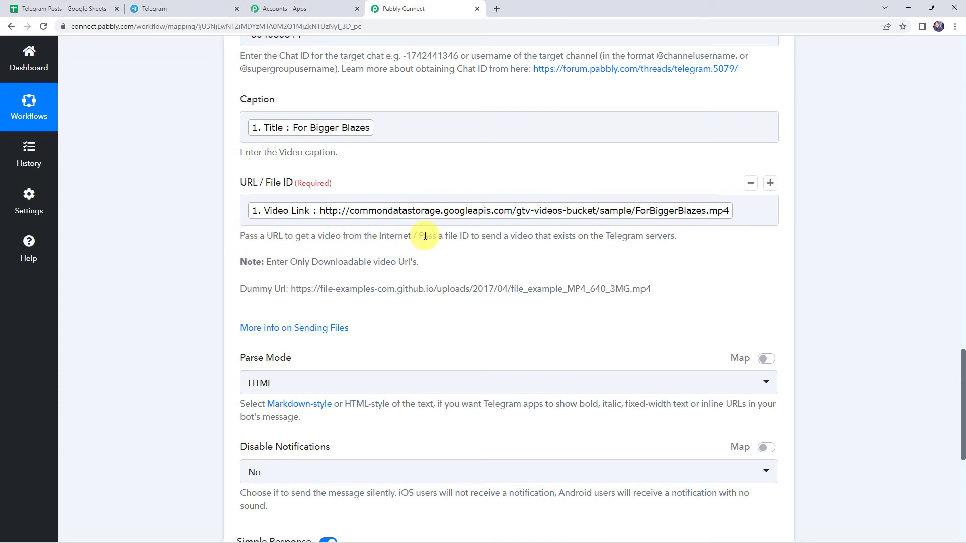
# Highlight the URL field's help notes and the sample dummy video URL.
pyautogui.moveTo(425, 236); pyautogui.dragTo(493, 236)
pyautogui.moveTo(586, 235); pyautogui.dragTo(682, 243)
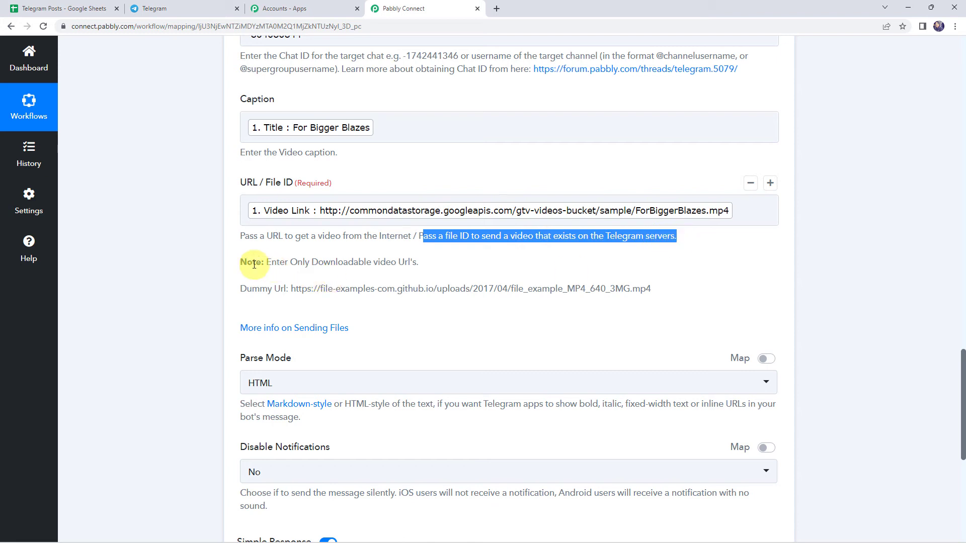
pyautogui.moveTo(267, 263); pyautogui.dragTo(424, 267)
pyautogui.click(241, 292)
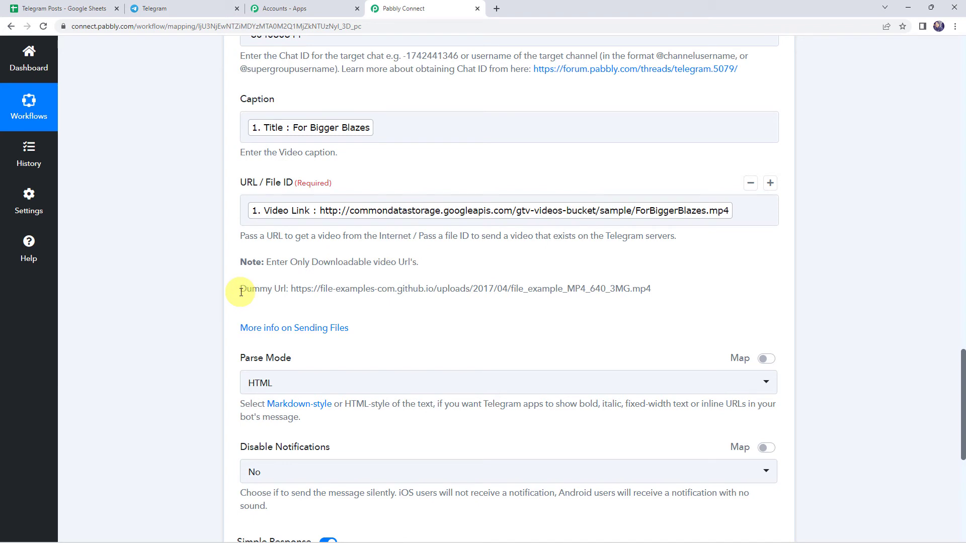
pyautogui.moveTo(264, 291); pyautogui.dragTo(679, 287)
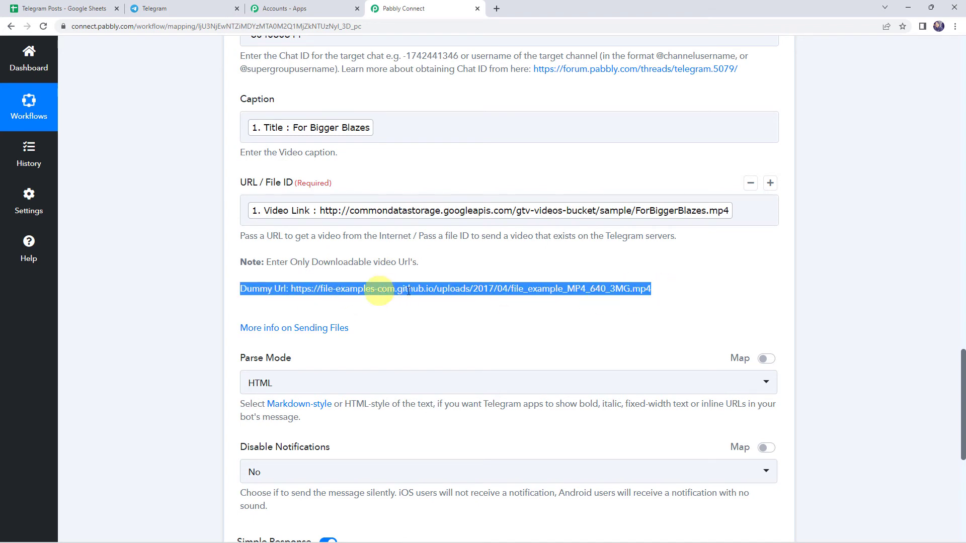
pyautogui.scroll(-5, 124, 260)
pyautogui.scroll(1, 123, 260)
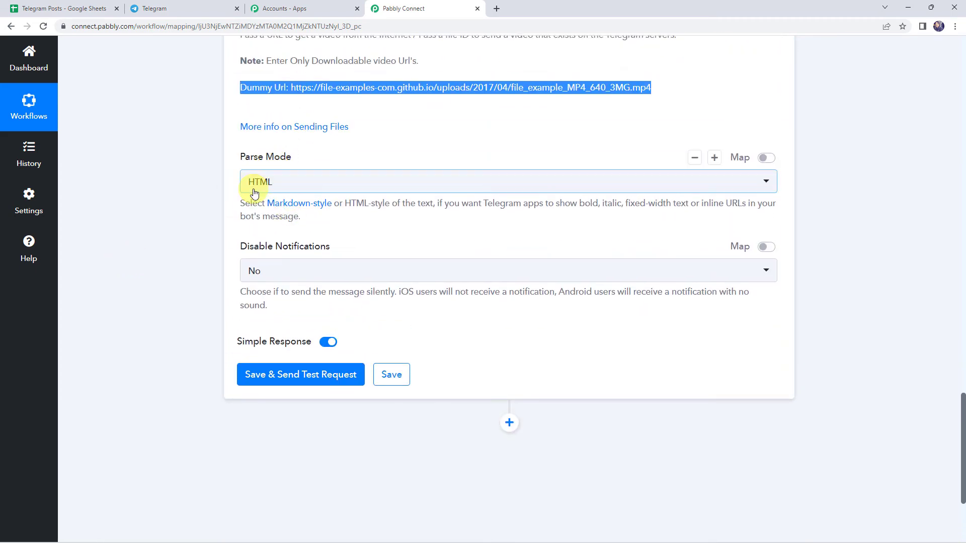
# Save the video step and send a test request, reviewing the Response Received table.
pyautogui.click(274, 375)
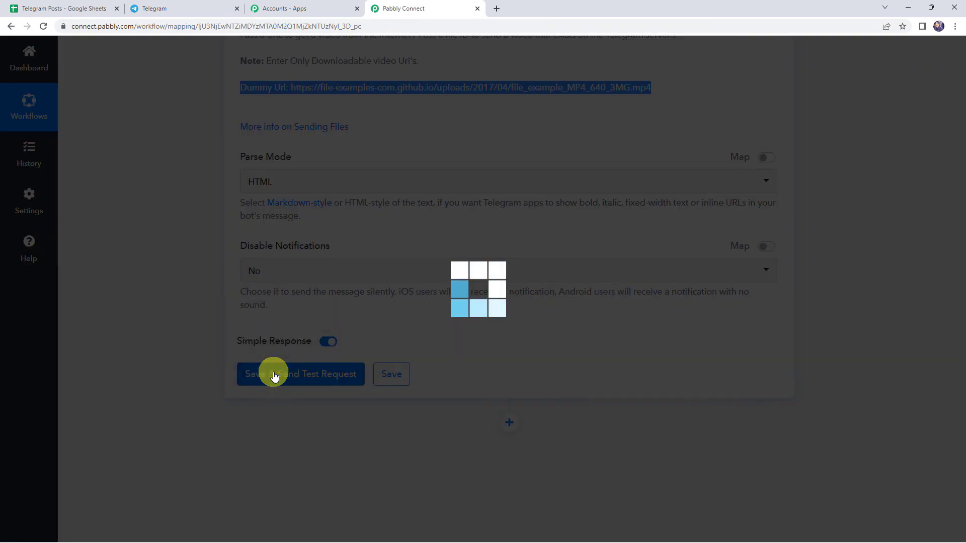
pyautogui.scroll(-2, 172, 313)
pyautogui.scroll(-3, 172, 313)
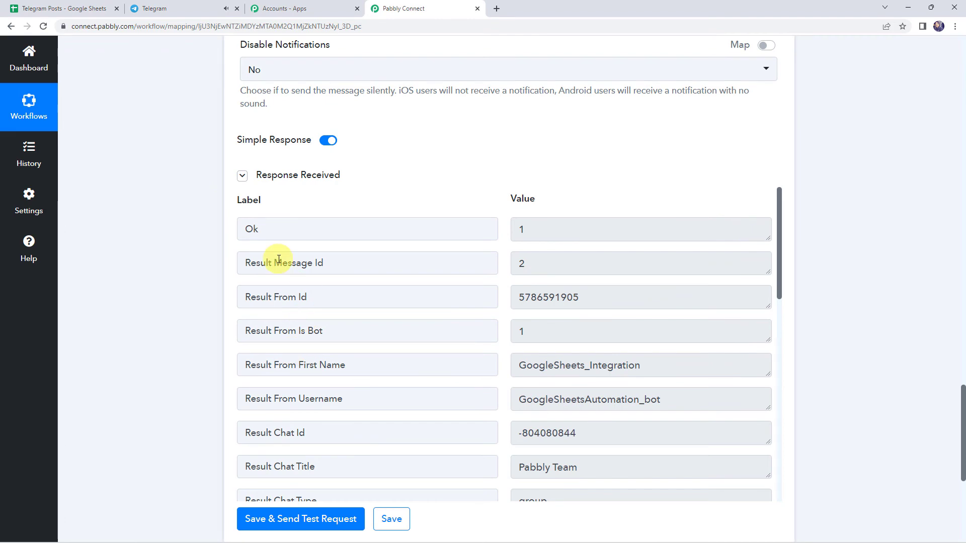
pyautogui.click(157, 4)
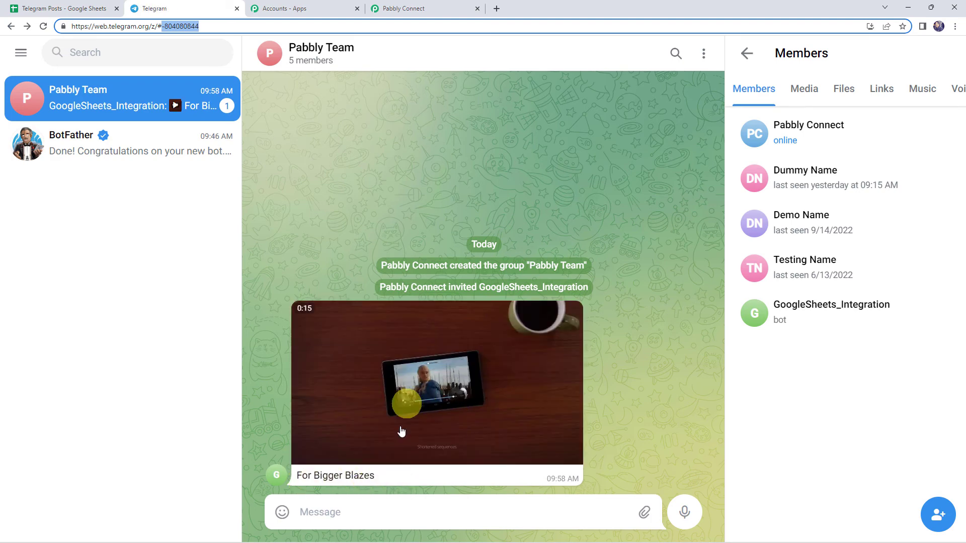
# Play the posted For Bigger Blazes video in the Telegram group, then close the viewer.
pyautogui.click(428, 397)
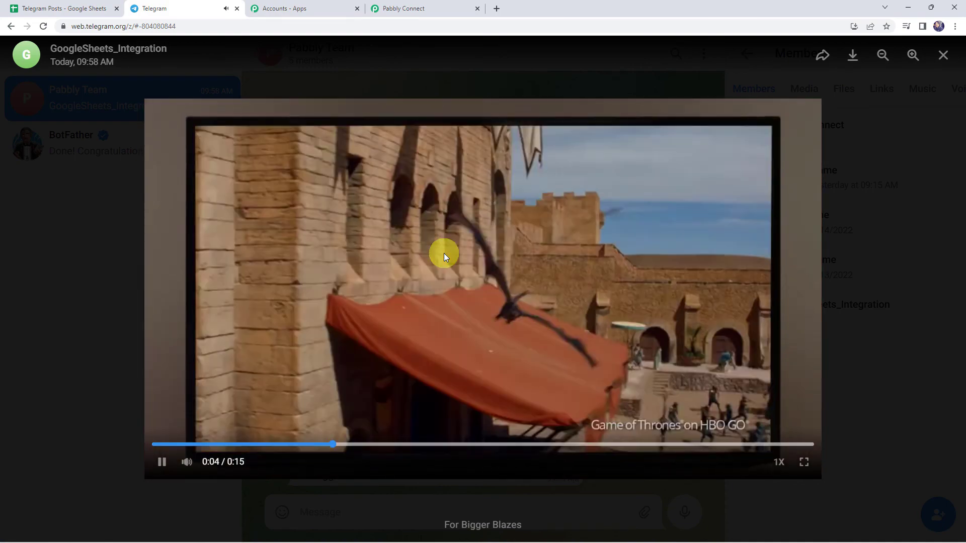
pyautogui.press('Escape')
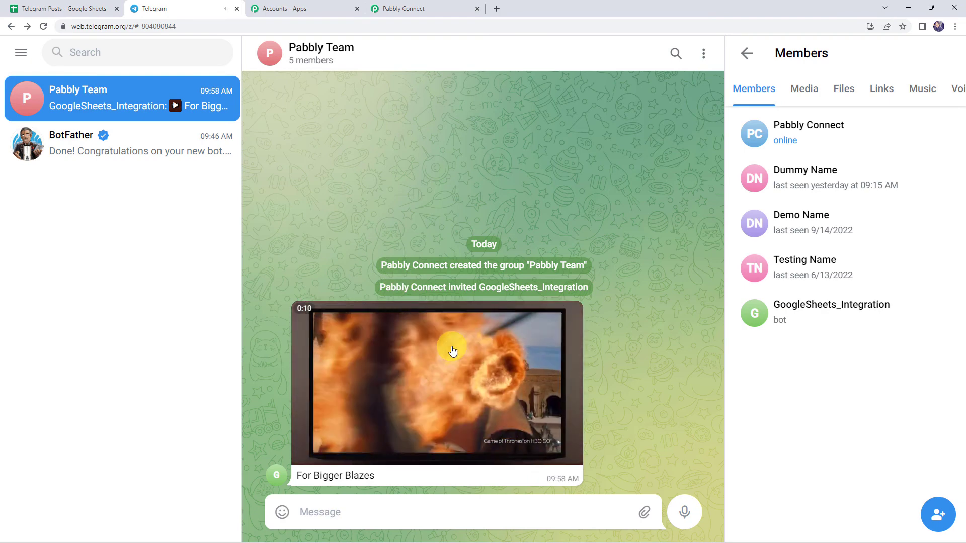
pyautogui.click(433, 7)
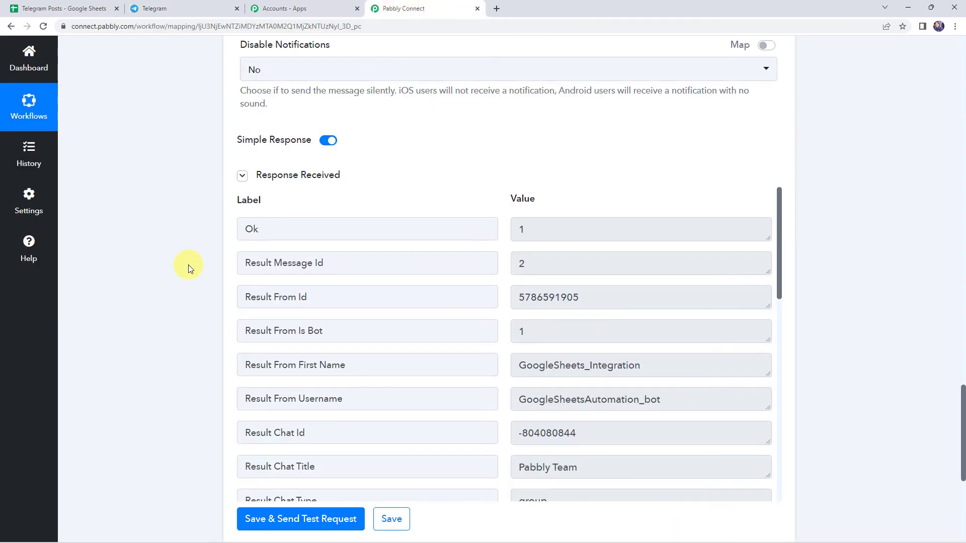
# Save the Send a Video step and dismiss the Data Saved Successfully confirmation.
pyautogui.scroll(-2, 191, 270)
pyautogui.click(390, 424)
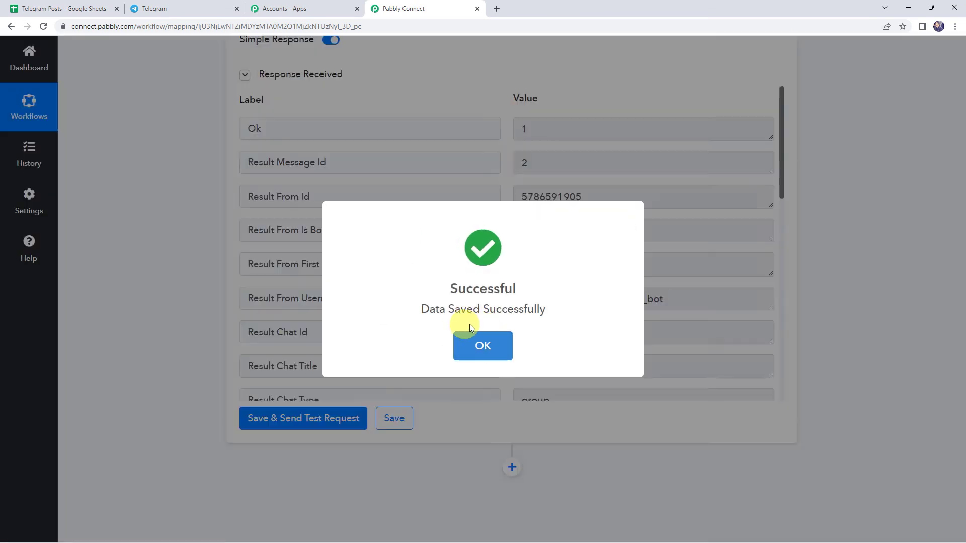
pyautogui.click(473, 335)
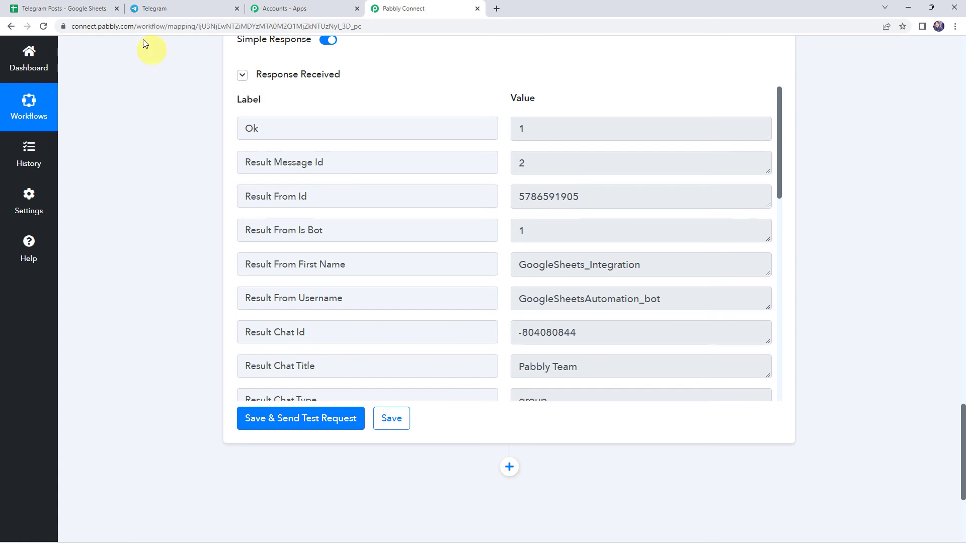
# Paste the For Bigger Joyrides title and video link into row 3 of Telegram Posts.
pyautogui.click(73, 7)
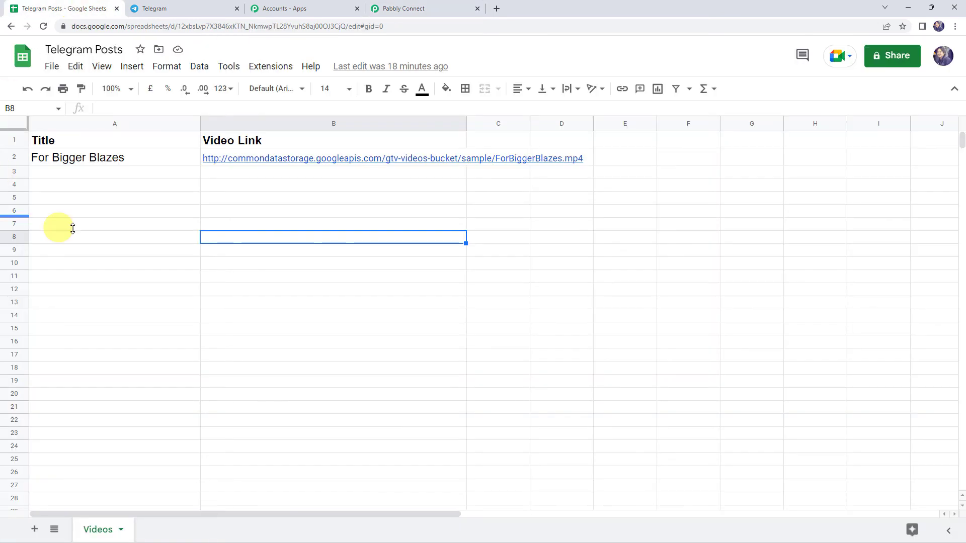
pyautogui.click(79, 172)
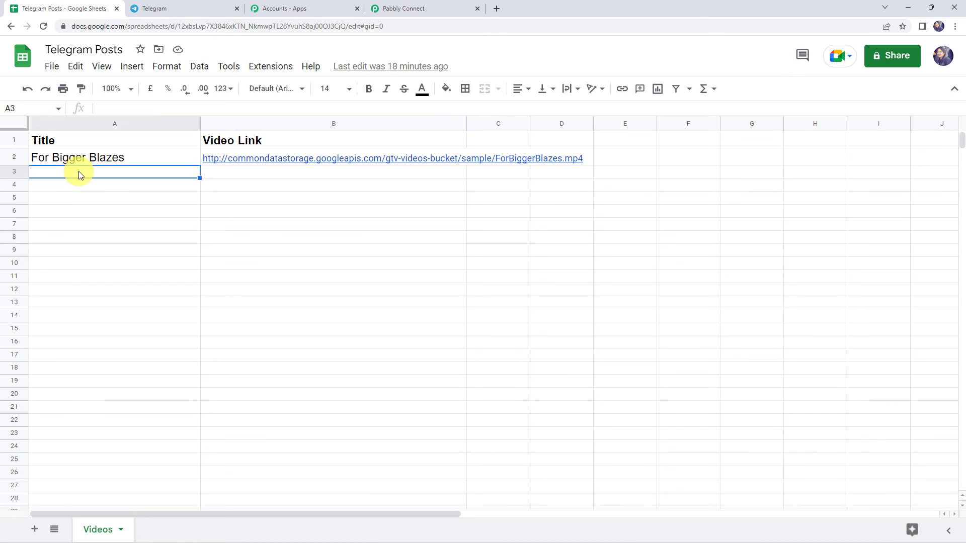
pyautogui.write('For Bigger Joyrides\thttp://commondatastorage.googleapis.com/gtv-videos-bucket/sample/ForBiggerJoyrides.mp4')
pyautogui.click(257, 201)
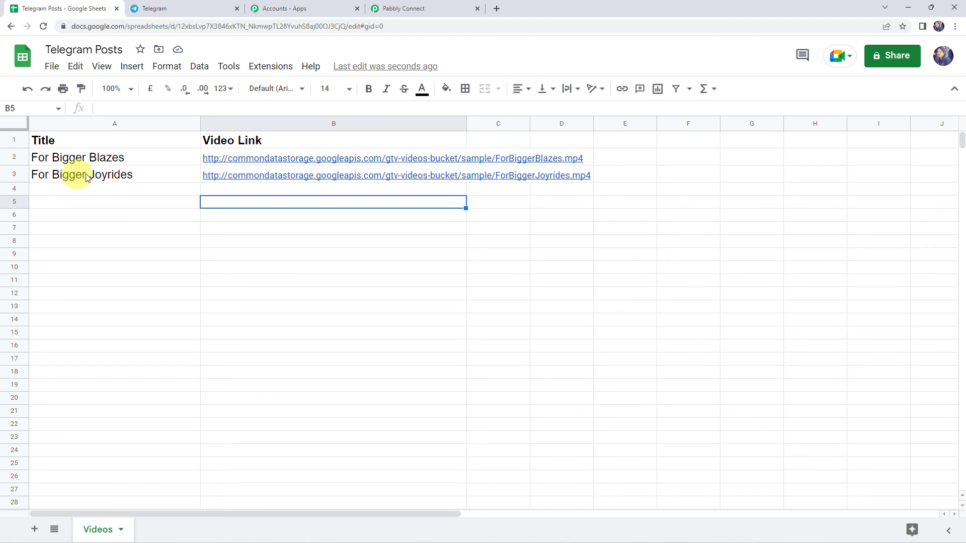
pyautogui.moveTo(250, 175)
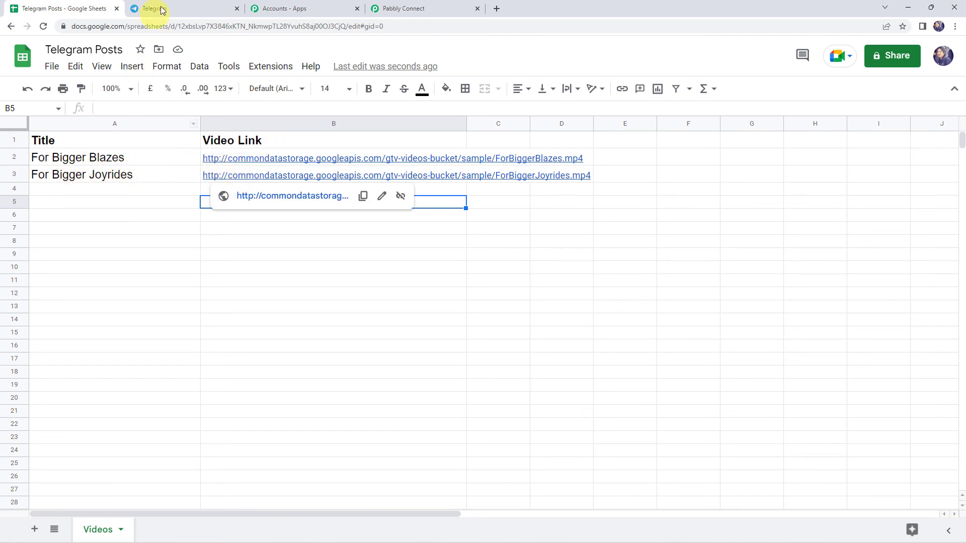
pyautogui.click(181, 8)
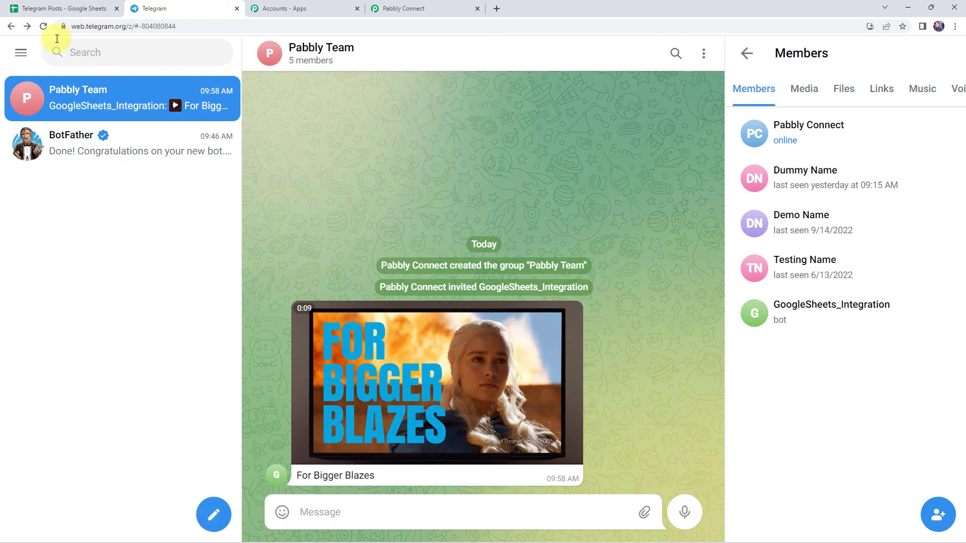
# Reload Telegram Web and play the For Bigger Joyrides video the bot posted.
pyautogui.click(44, 26)
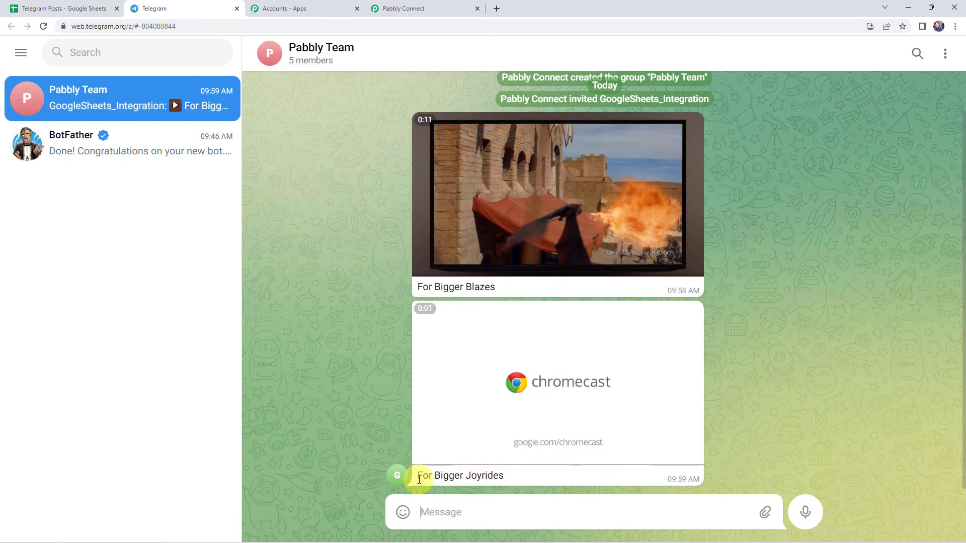
pyautogui.click(540, 402)
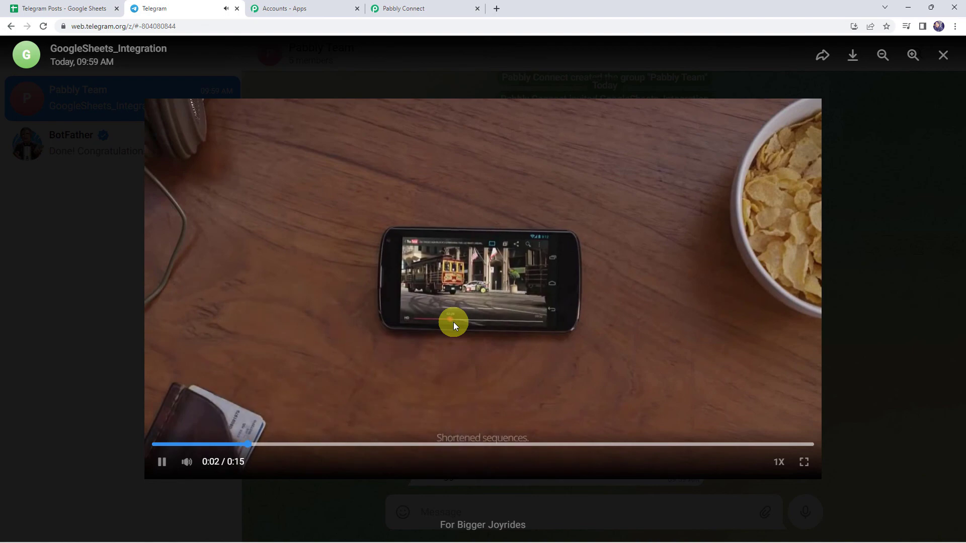
pyautogui.press('Escape')
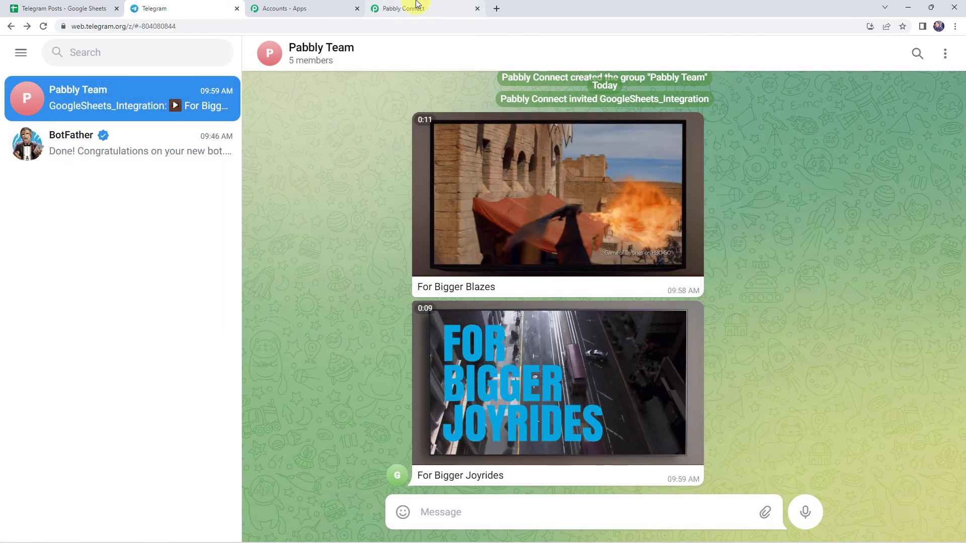
# Scroll to the top of the workflow and collapse the Google Sheets trigger step.
pyautogui.click(411, 7)
pyautogui.scroll(15, 198, 287)
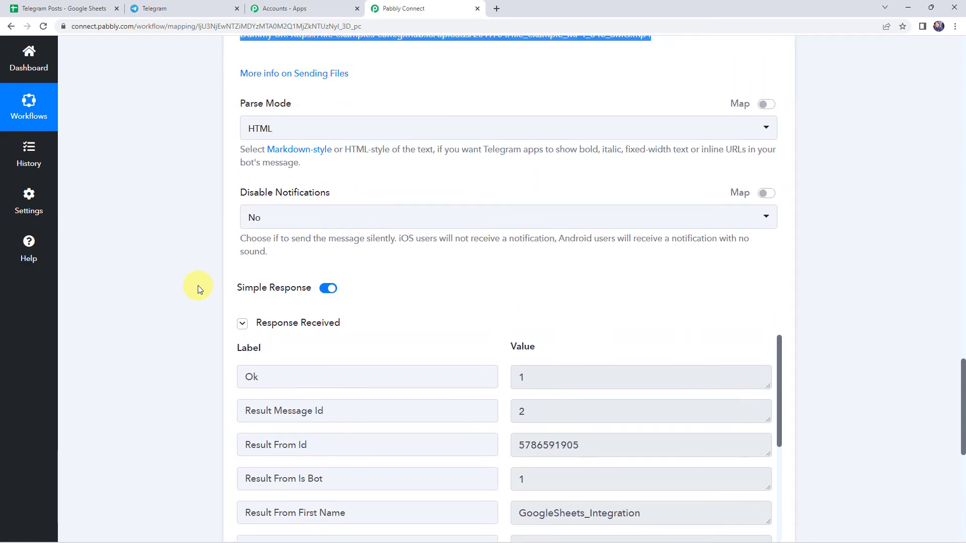
pyautogui.scroll(2, 198, 285)
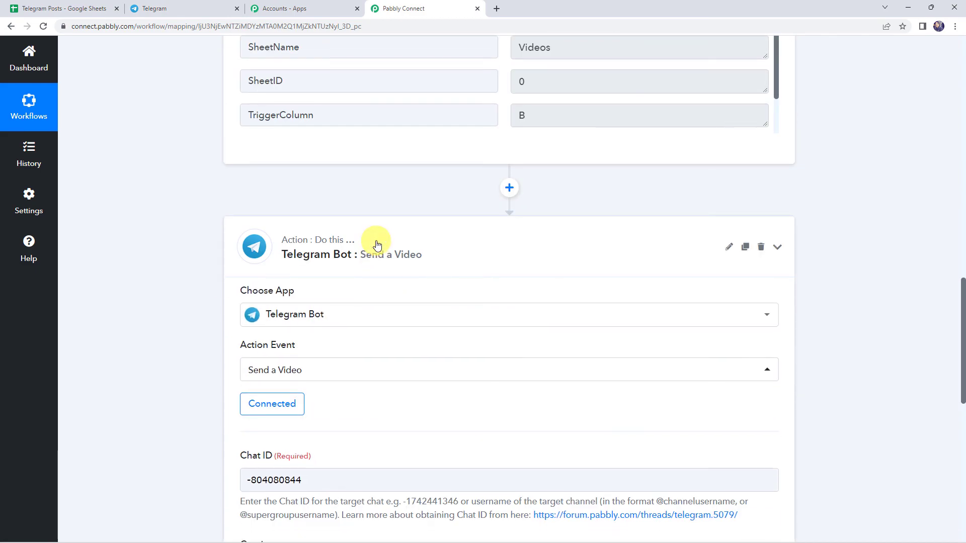
pyautogui.scroll(10, 377, 243)
pyautogui.scroll(7, 377, 243)
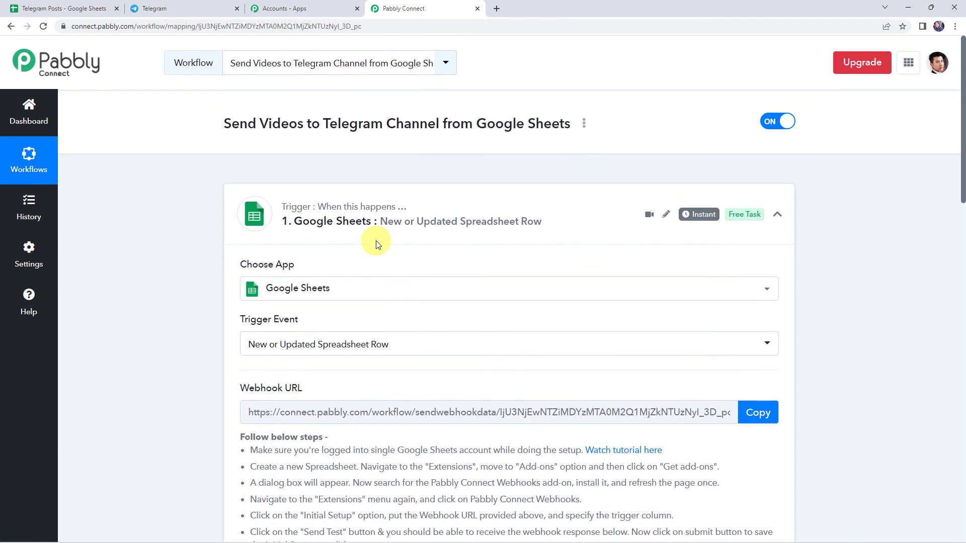
pyautogui.click(403, 209)
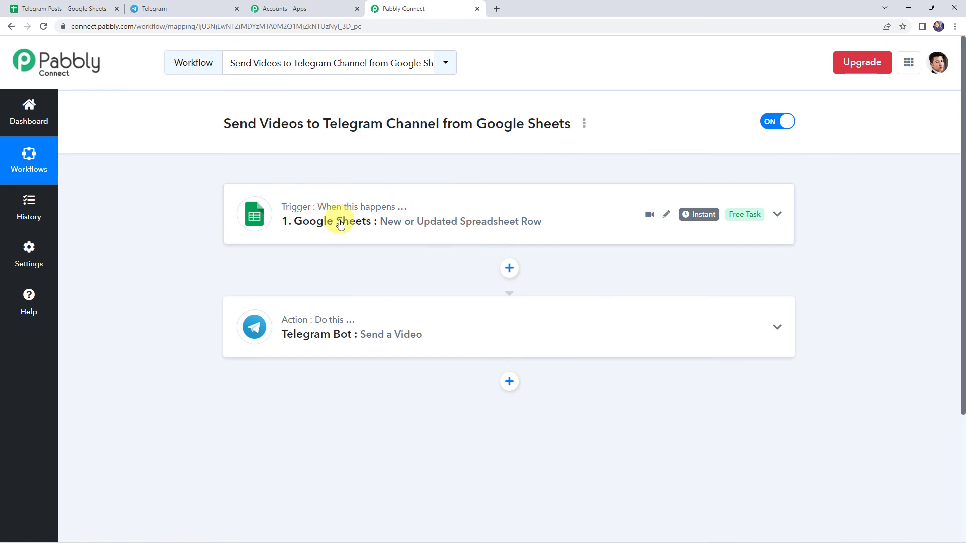